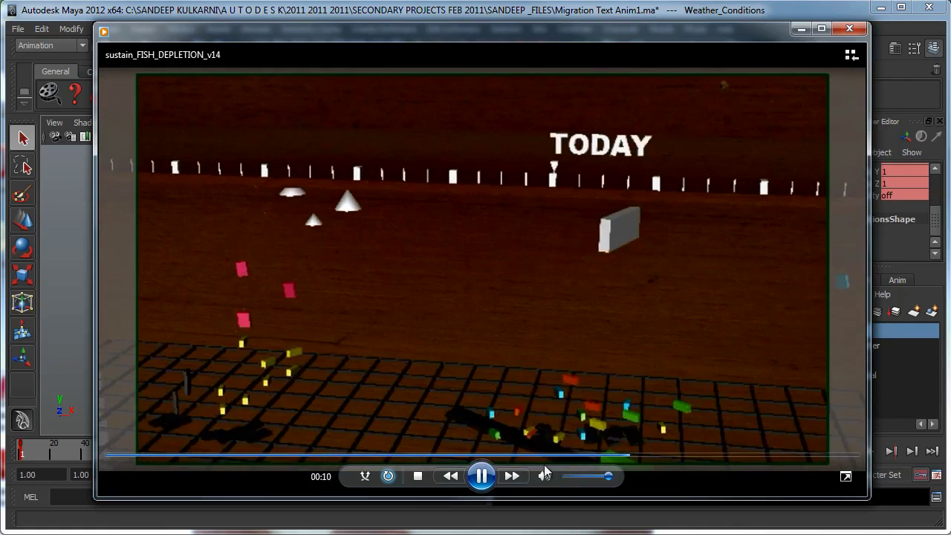
# Close the fish depletion reference video, play the text animation through the CAM view and rewind it to frame 1.
pyautogui.click(483, 479)
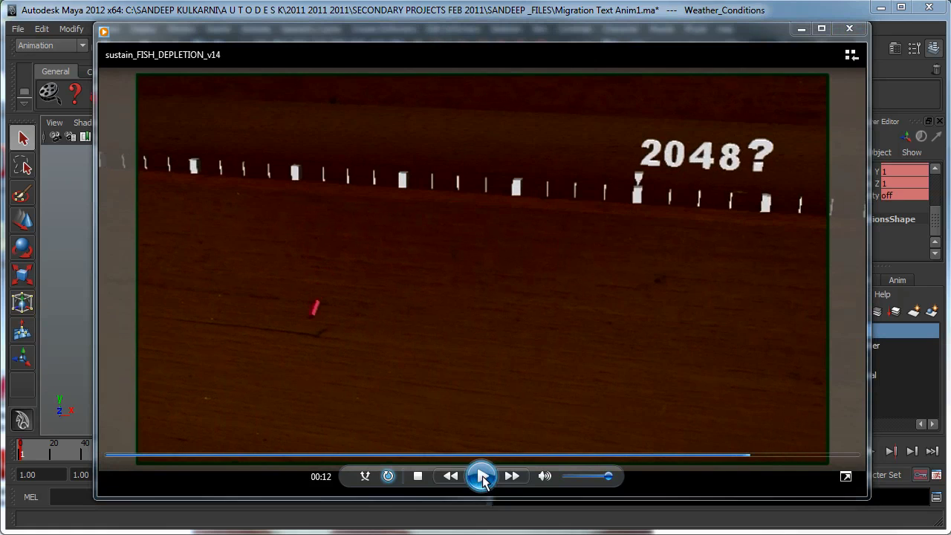
pyautogui.click(849, 29)
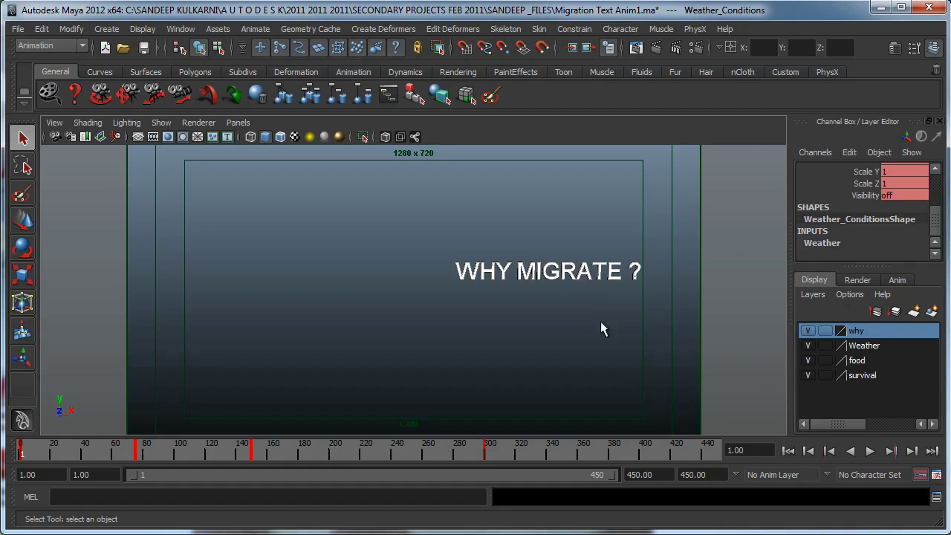
pyautogui.click(871, 450)
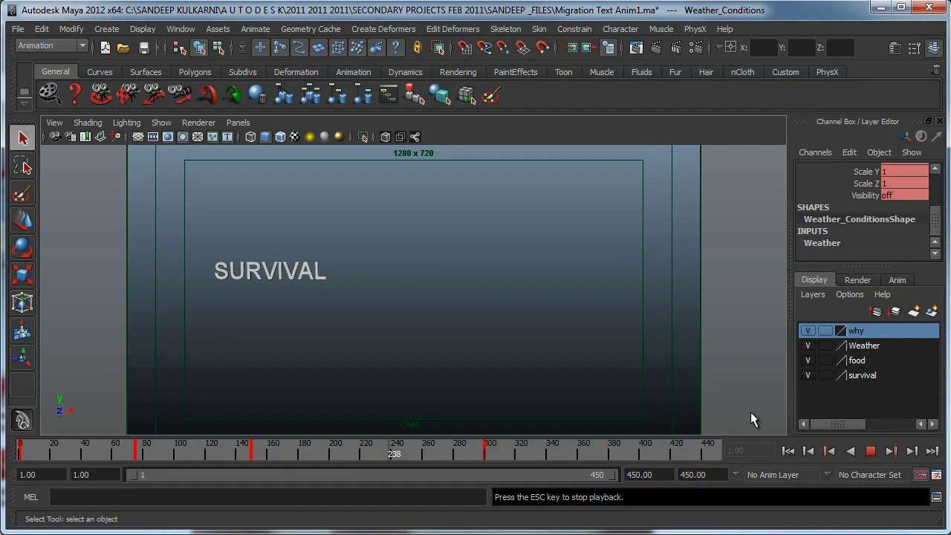
pyautogui.click(871, 451)
pyautogui.click(789, 451)
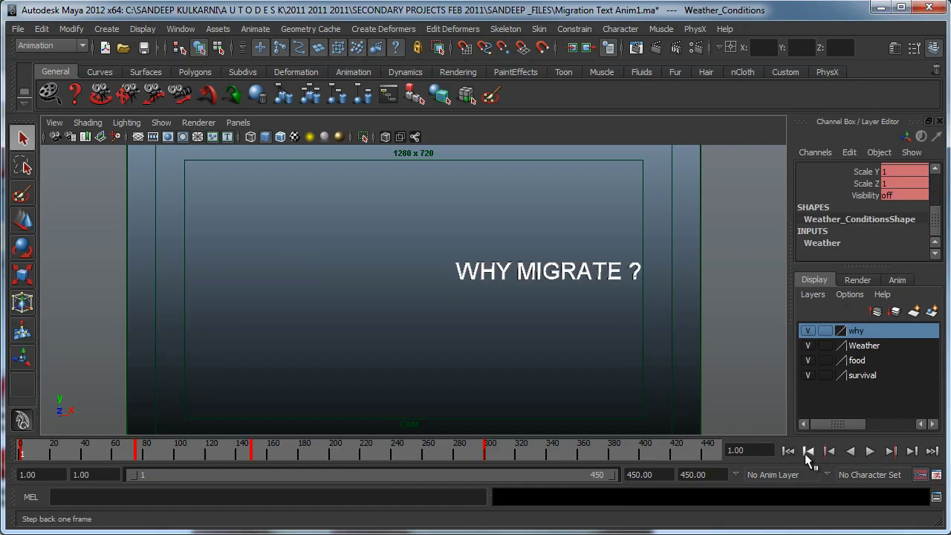
# Deselect the Survival text, replay the animation past the SURVIVAL title and return to the start of the playback range.
pyautogui.click(594, 278)
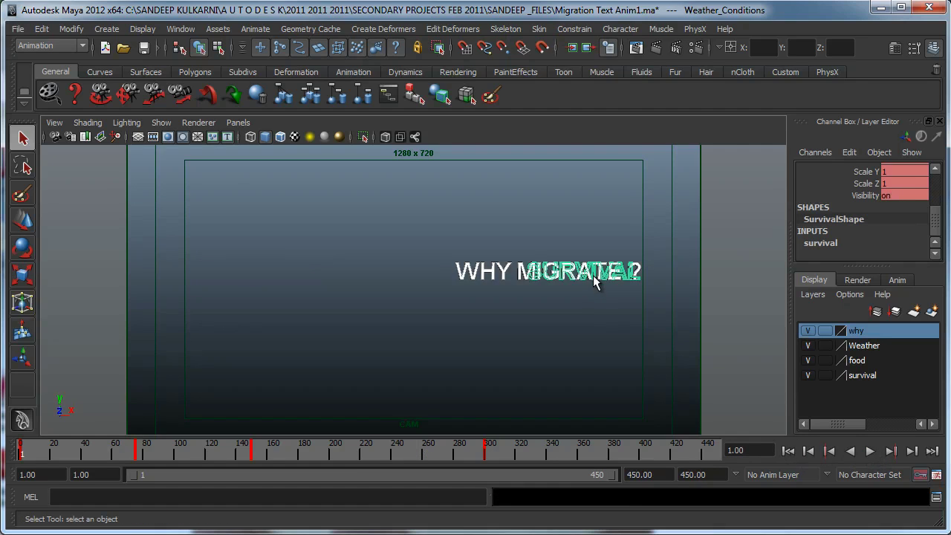
pyautogui.click(778, 414)
pyautogui.click(870, 451)
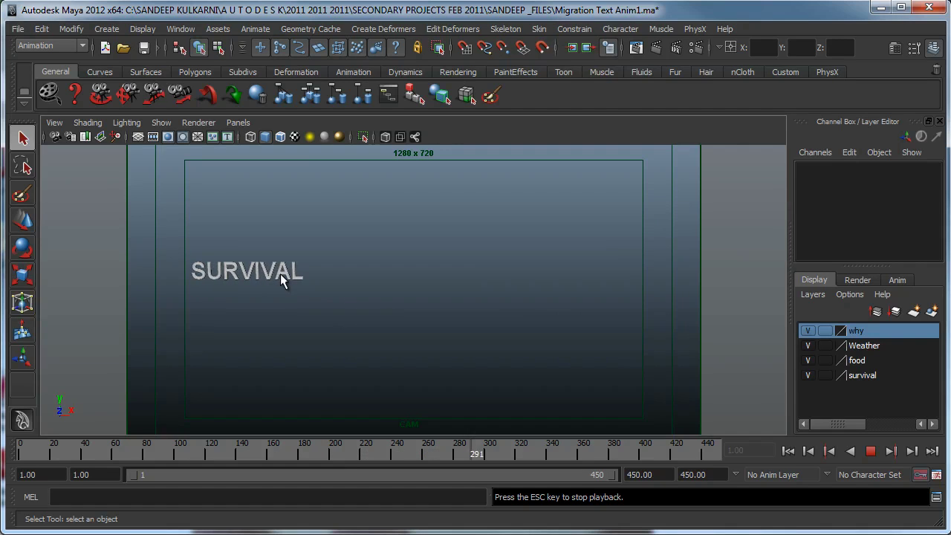
pyautogui.press('Escape')
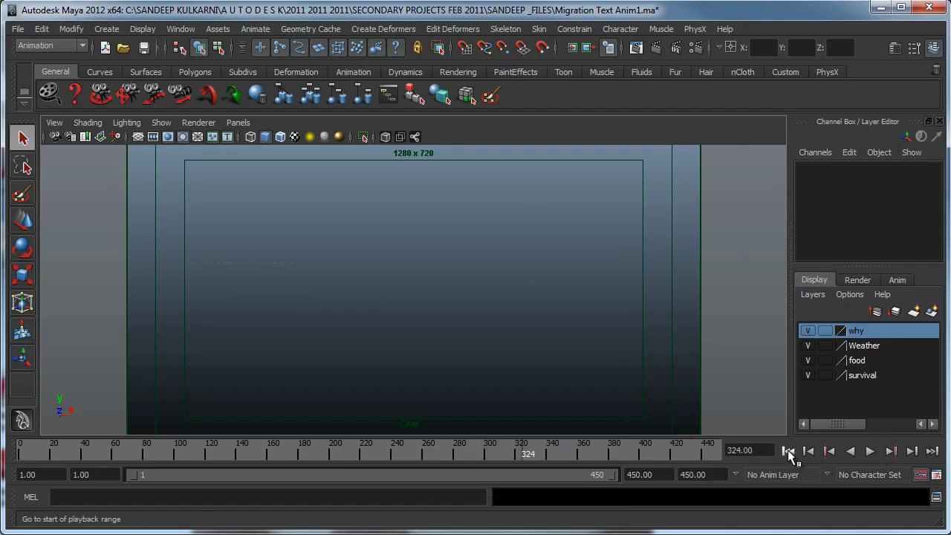
pyautogui.click(788, 451)
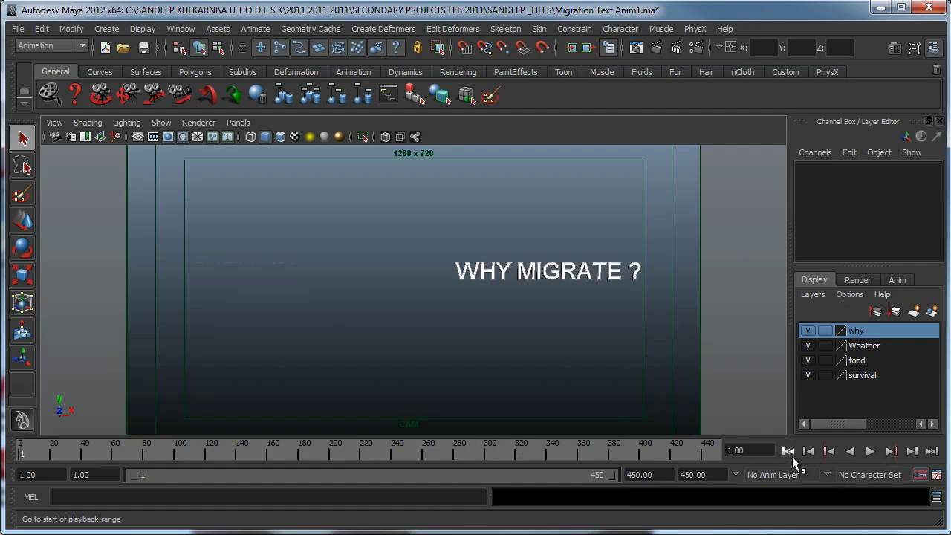
# Show the overlapping texts in wireframe and select spotLight1 from the Outliner.
pyautogui.click(250, 138)
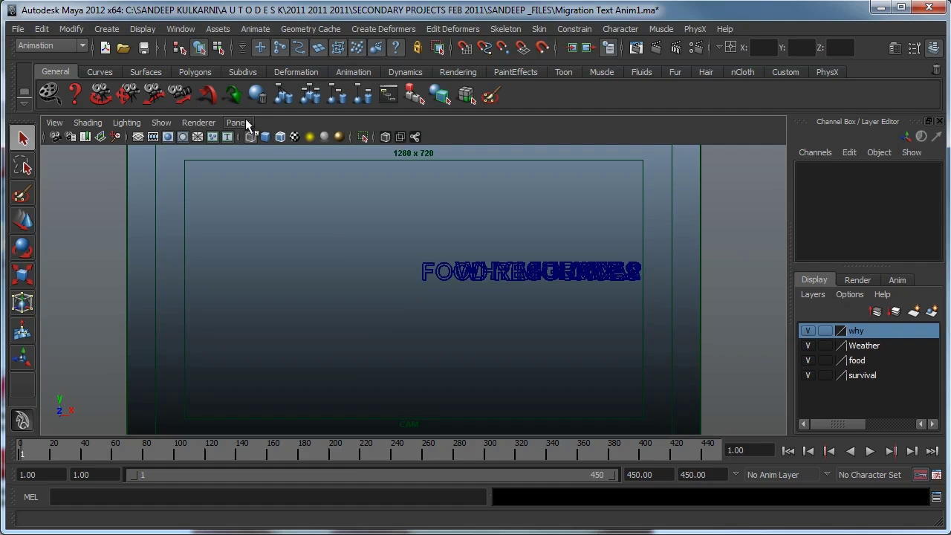
pyautogui.click(180, 28)
pyautogui.click(217, 138)
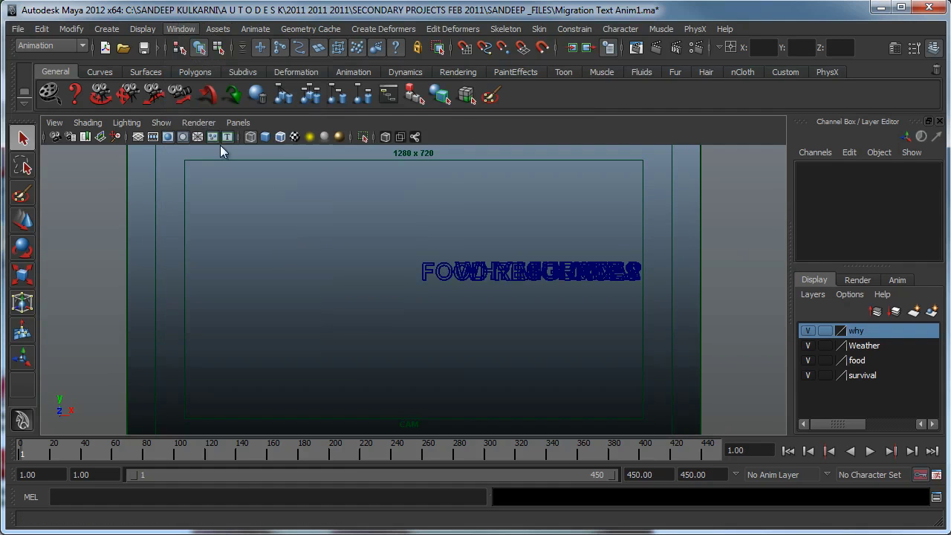
pyautogui.click(822, 305)
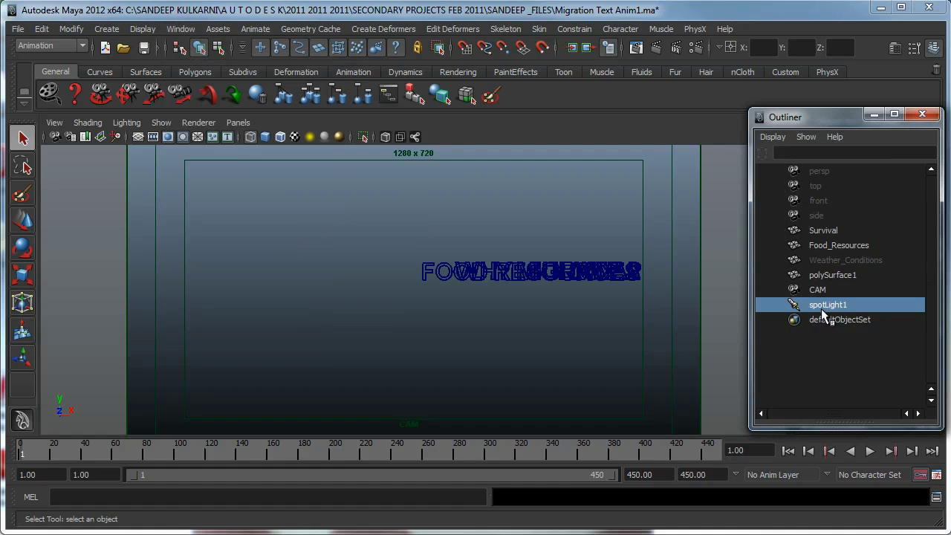
pyautogui.click(875, 115)
# Look through spotLight1 to check what its cone covers, and return the view to the CAM camera.
pyautogui.click(236, 122)
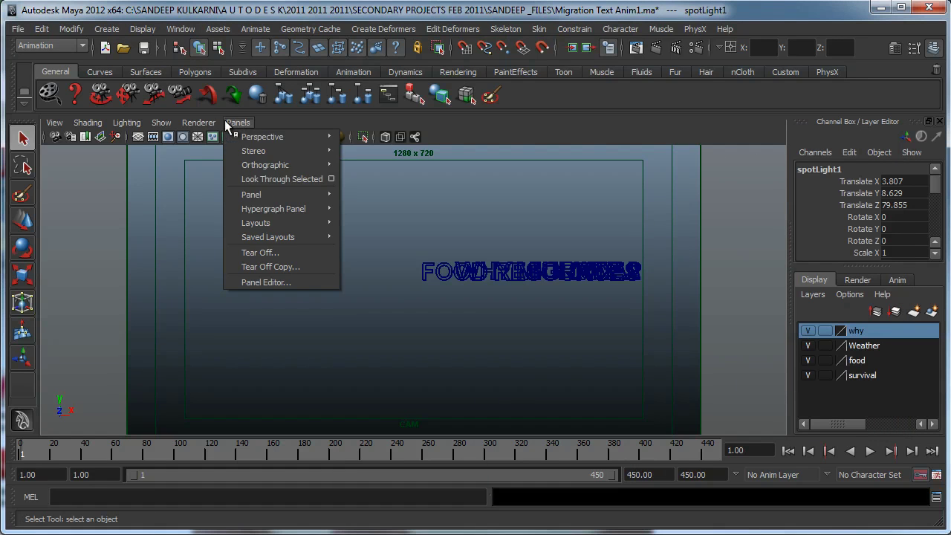
pyautogui.click(275, 180)
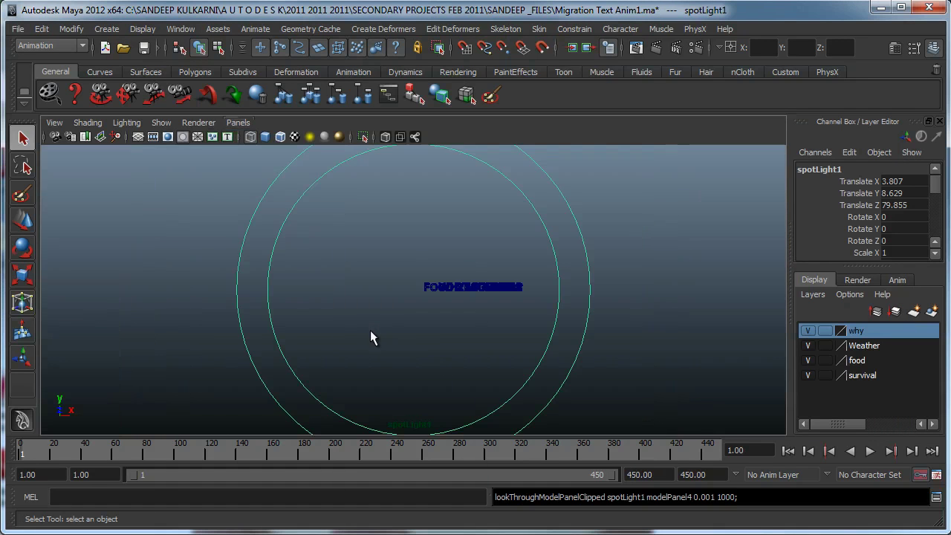
pyautogui.click(238, 123)
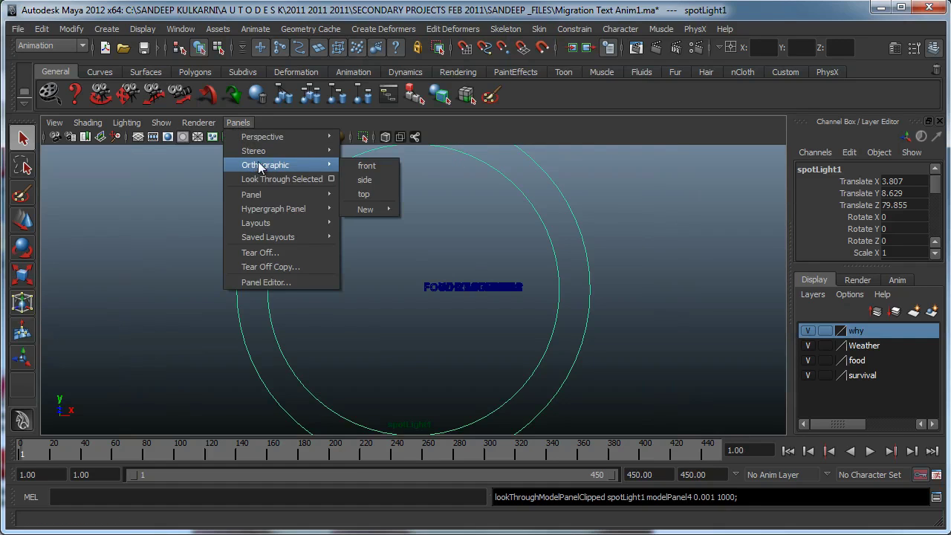
pyautogui.moveTo(312, 137)
pyautogui.click(384, 152)
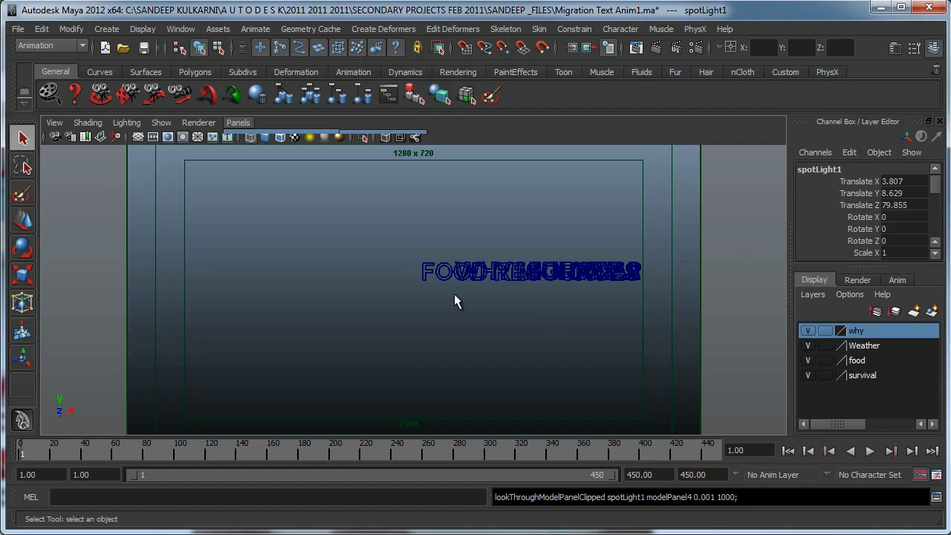
# Show the texts at an angle in the perspective view and select the objects on the why layer.
pyautogui.press('space')
pyautogui.moveTo(469, 326); pyautogui.dragTo(507, 297)
pyautogui.moveTo(790, 312); pyautogui.dragTo(656, 290)
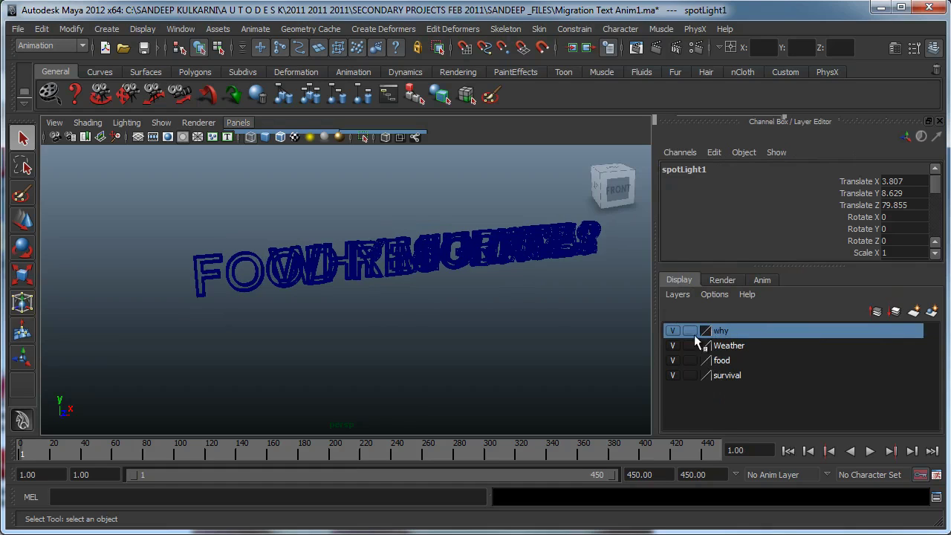
pyautogui.rightClick(728, 332)
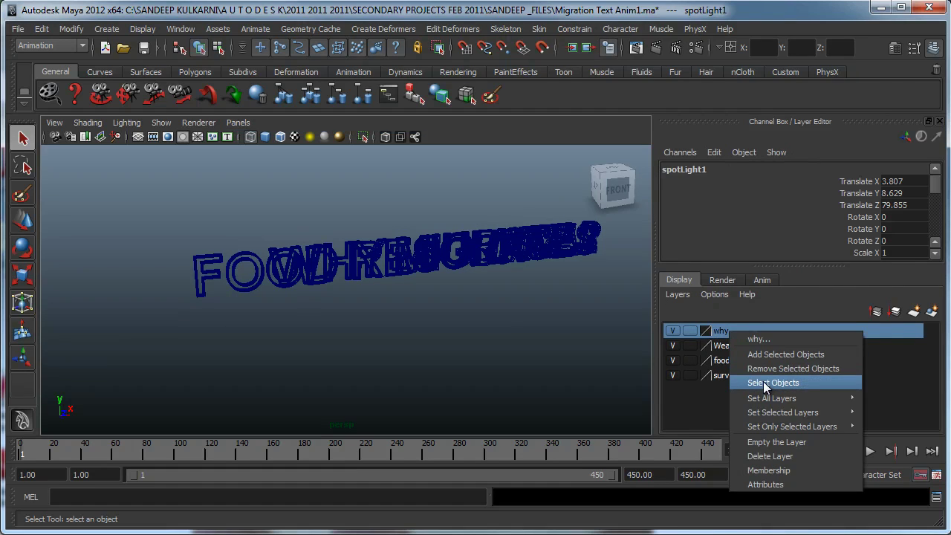
pyautogui.click(765, 383)
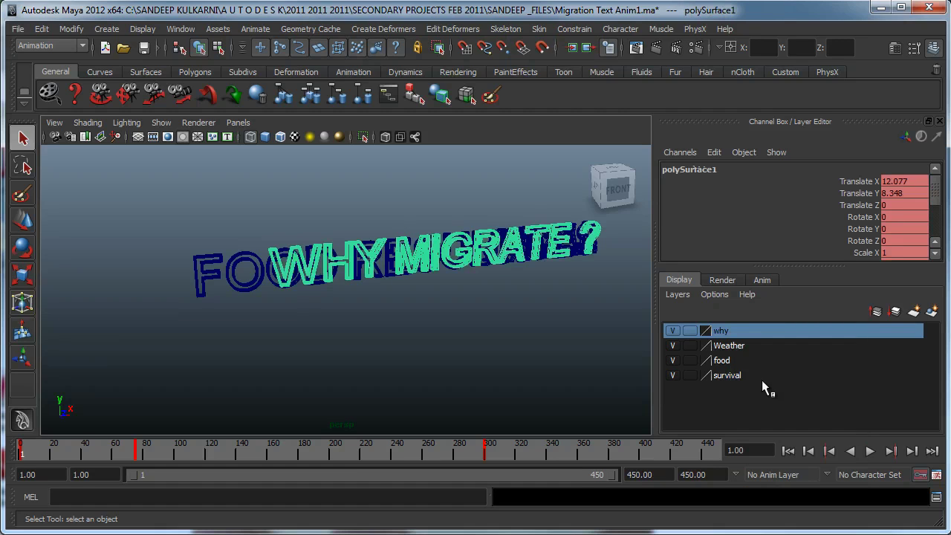
# Select the objects of the Weather, food and survival layers one after another to identify each layer's text.
pyautogui.click(729, 347)
pyautogui.rightClick(729, 349)
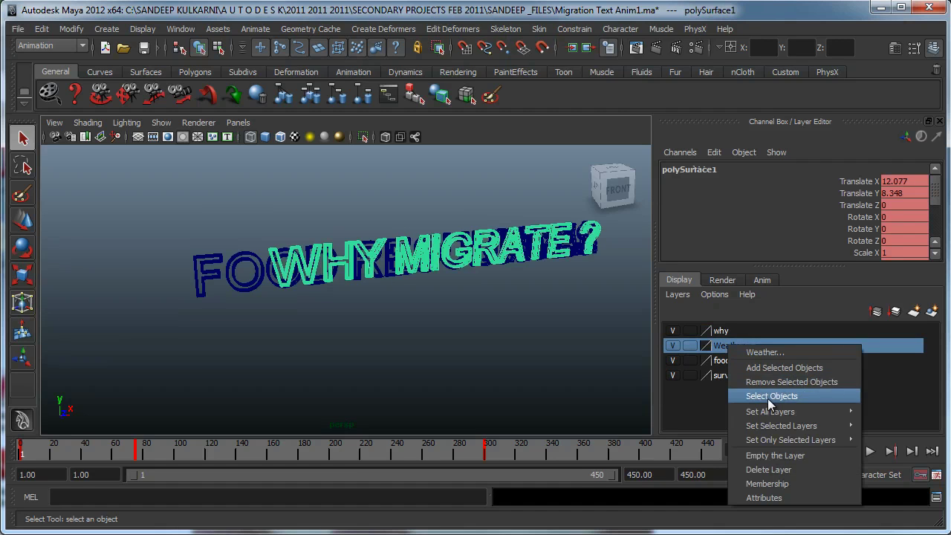
pyautogui.click(767, 398)
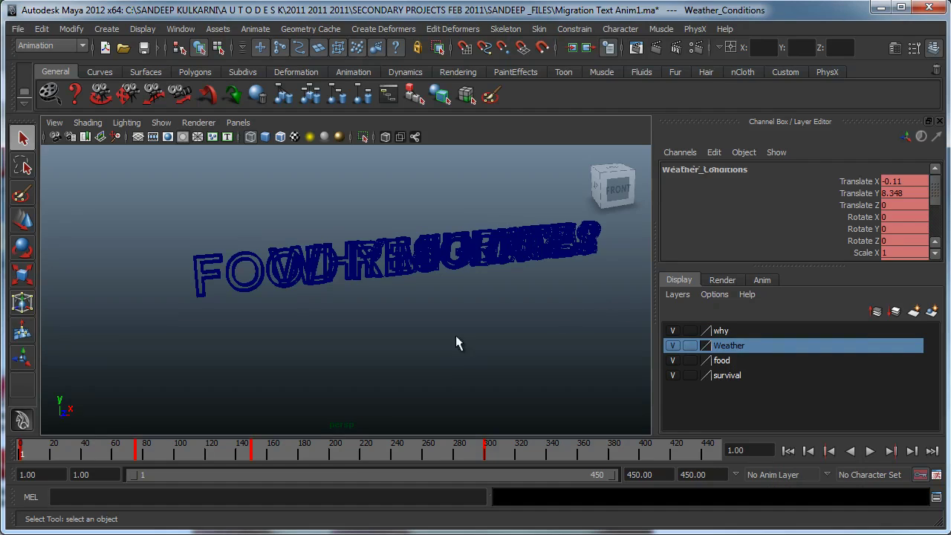
pyautogui.click(721, 362)
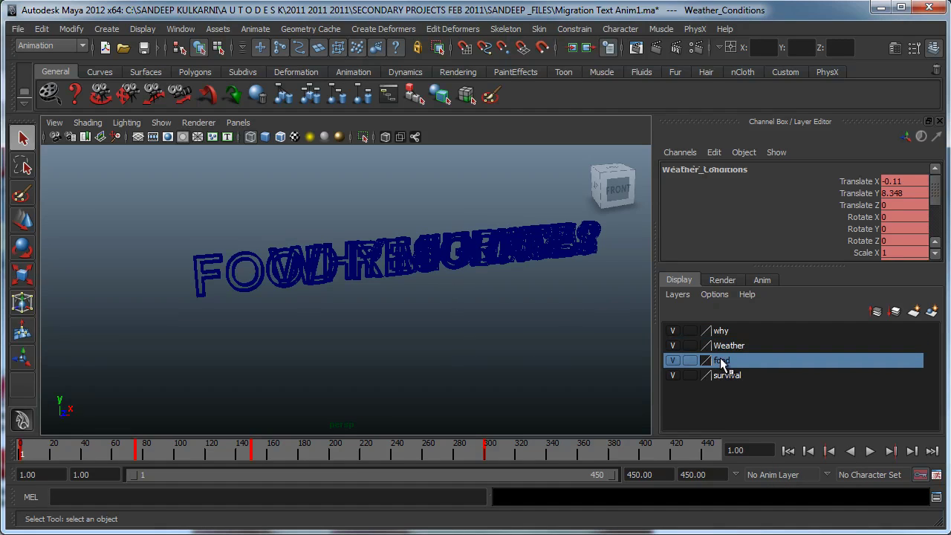
pyautogui.rightClick(732, 364)
pyautogui.click(769, 411)
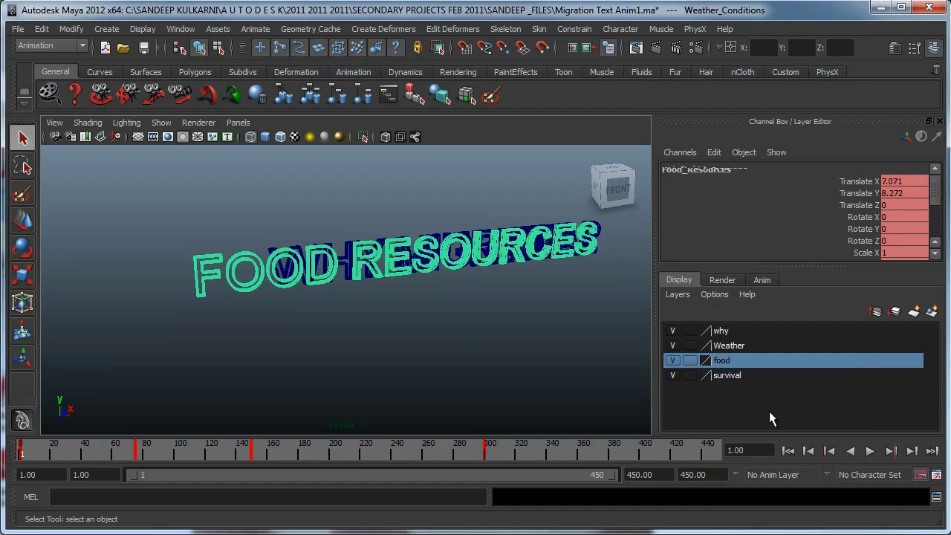
pyautogui.click(732, 375)
pyautogui.rightClick(732, 375)
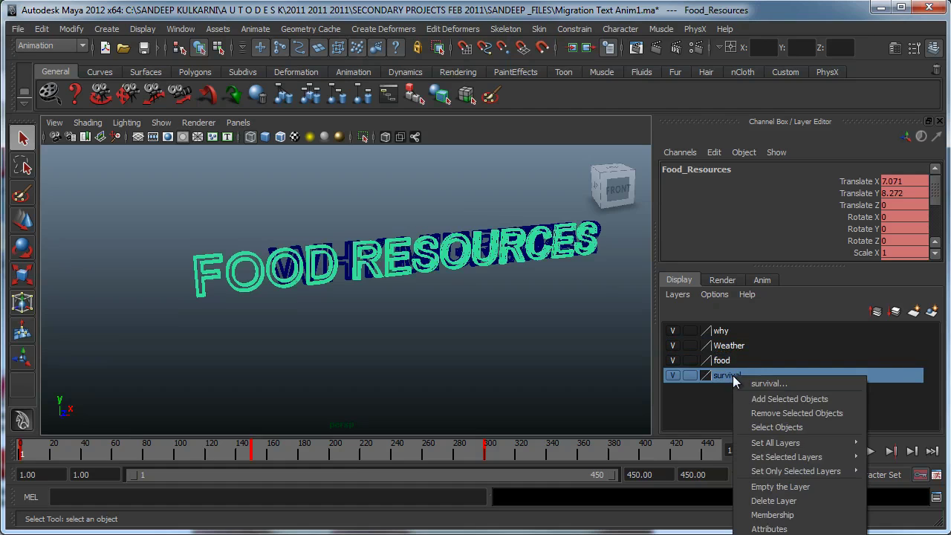
pyautogui.click(763, 424)
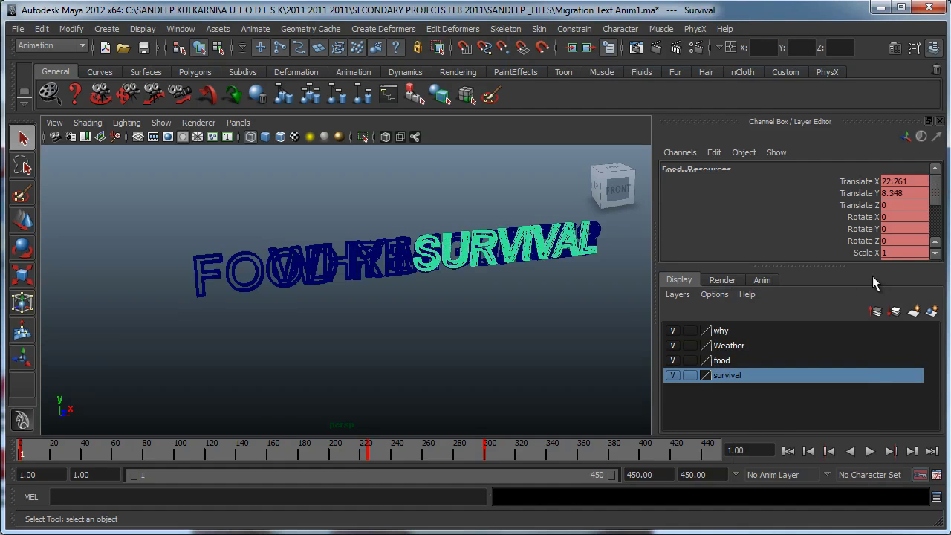
# Narrow the Channel Box again, clear the selection and show the CAM camera view with smooth shading.
pyautogui.moveTo(653, 248); pyautogui.dragTo(791, 253)
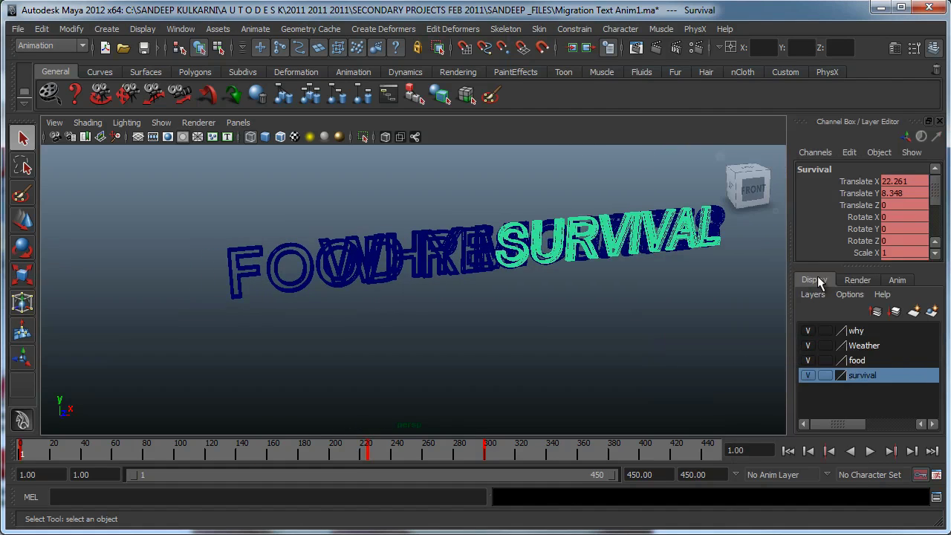
pyautogui.click(641, 323)
pyautogui.click(238, 123)
pyautogui.moveTo(251, 138)
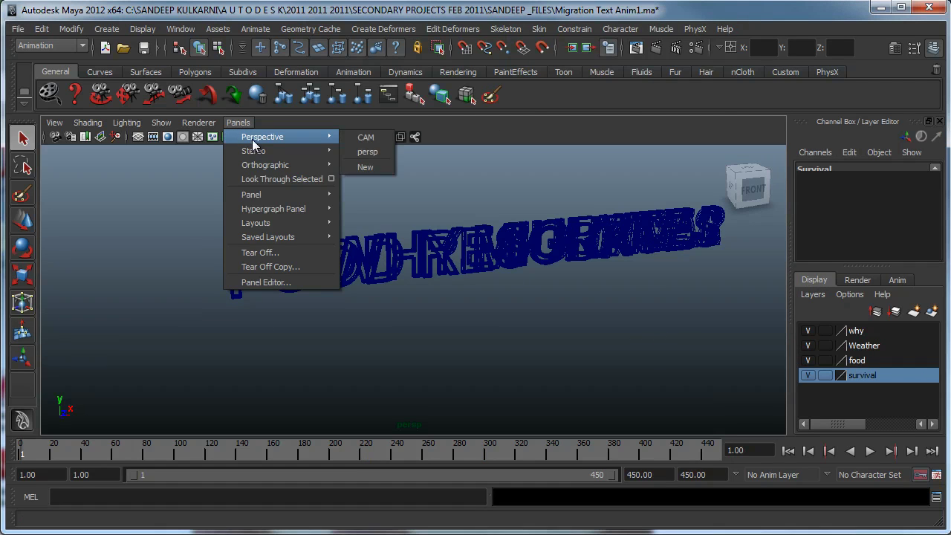
pyautogui.click(365, 137)
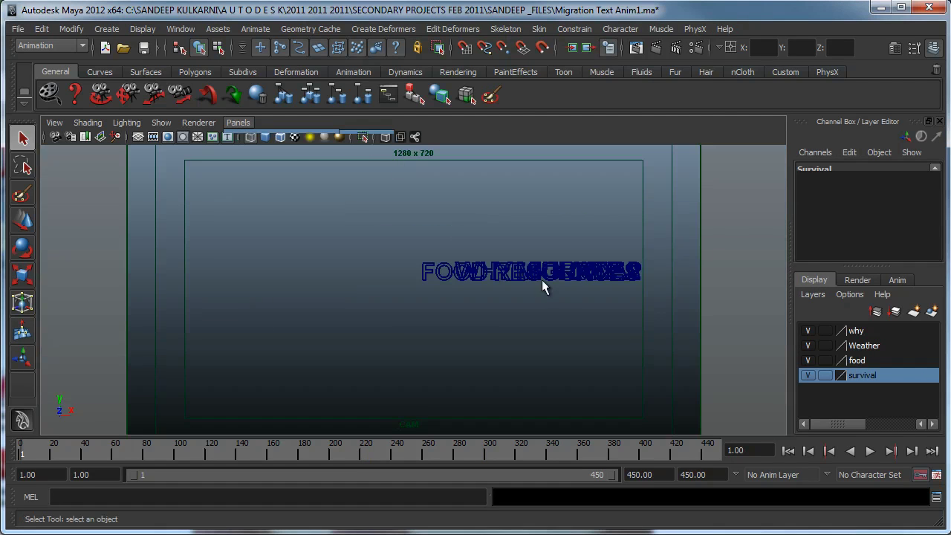
pyautogui.click(264, 137)
pyautogui.click(251, 137)
pyautogui.click(264, 136)
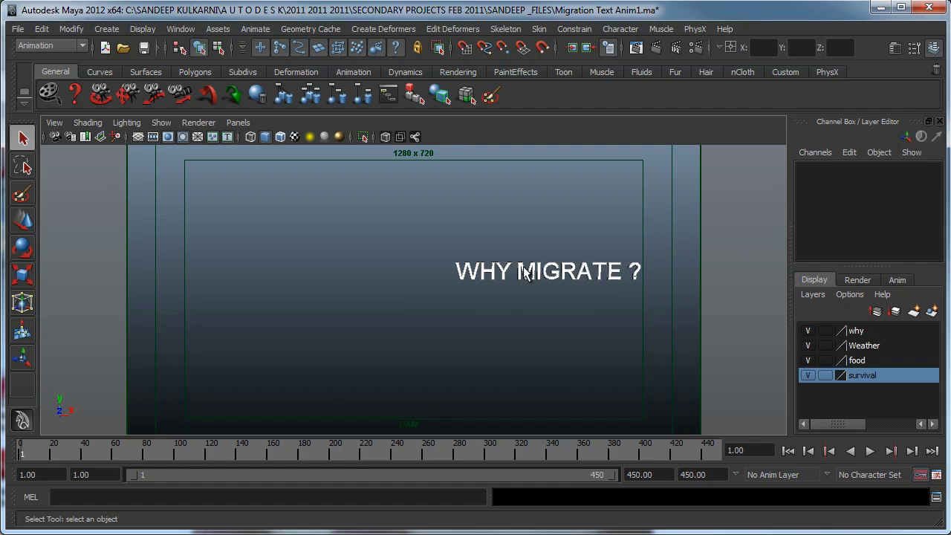
# Select the Food_Resources text and the Survival text in turn to inspect their keyframes at frame 1.
pyautogui.click(577, 281)
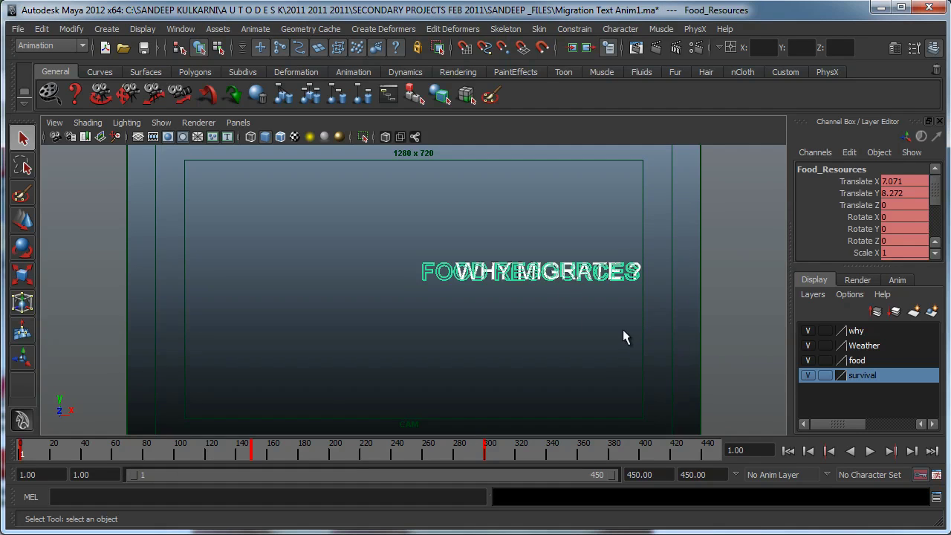
pyautogui.click(624, 332)
pyautogui.click(561, 274)
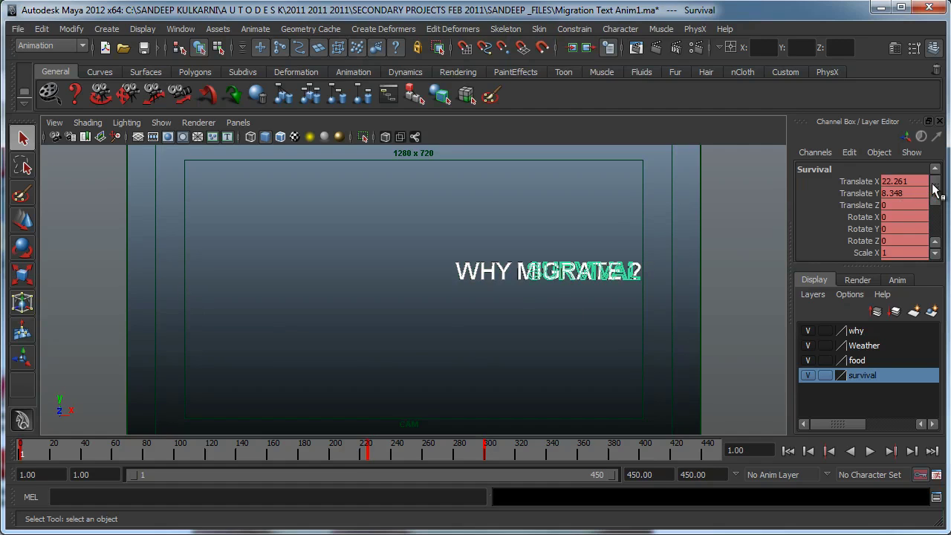
# Scrub the Survival text's animation to frame 300, return to the first frame and clear the selection.
pyautogui.hotkey('alt', 'v')
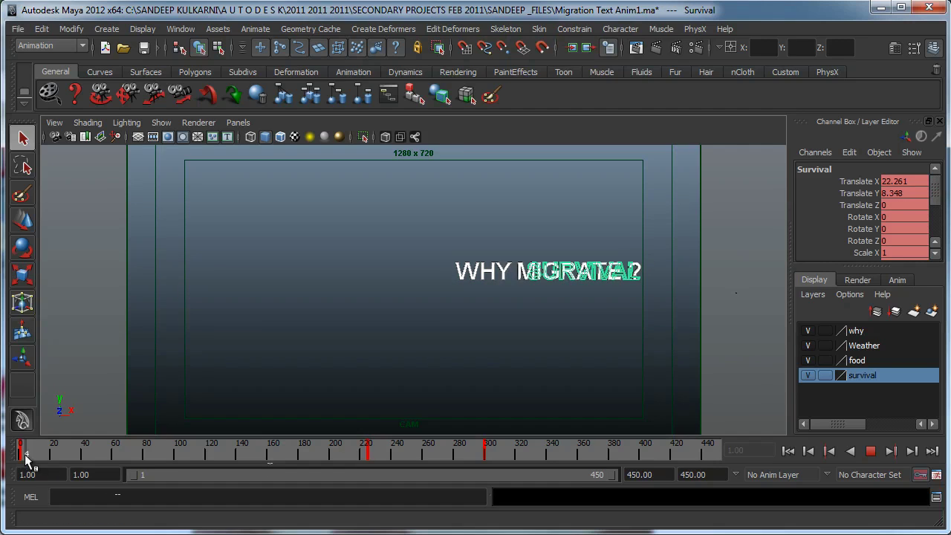
pyautogui.moveTo(24, 454); pyautogui.dragTo(487, 455)
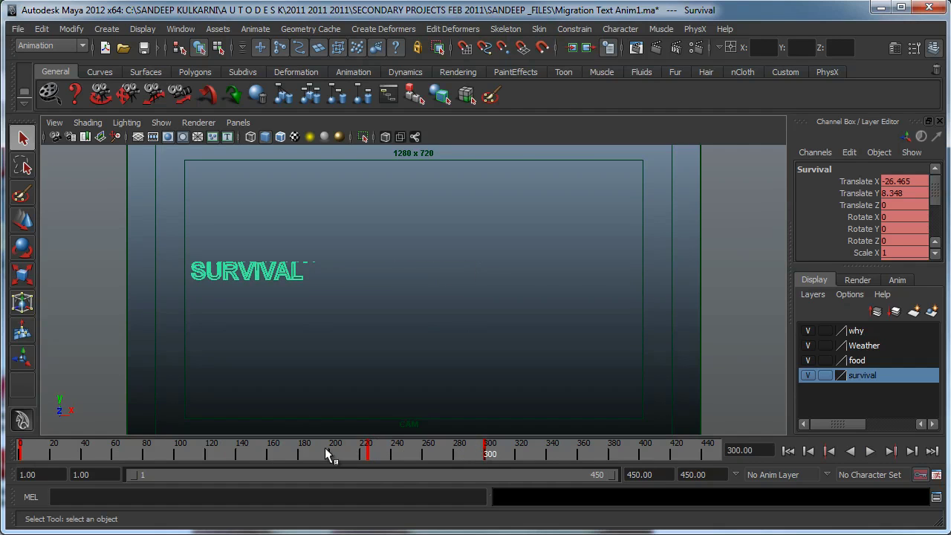
pyautogui.hotkey('alt', 'shift', 'v')
pyautogui.click(574, 344)
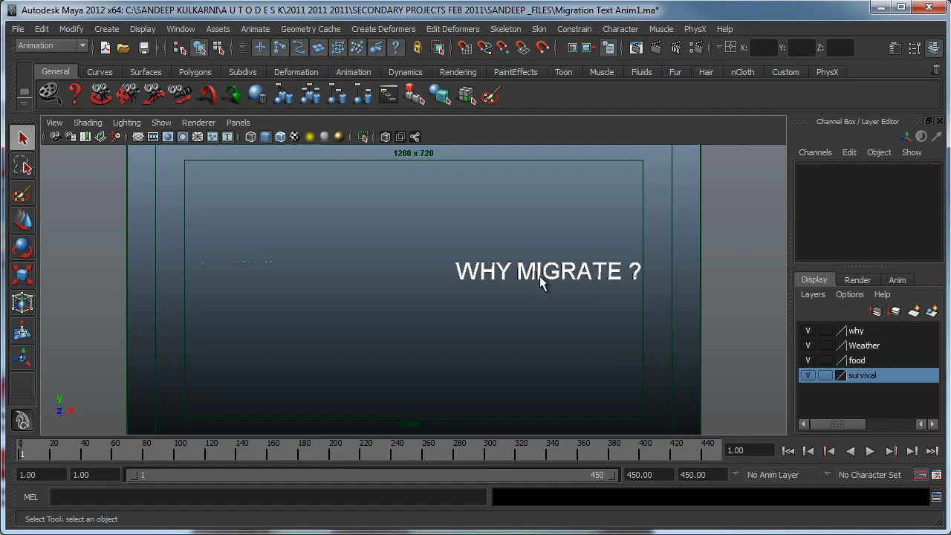
# Select the hidden Survival text and move the timeline to frame 99 to check its position.
pyautogui.click(547, 275)
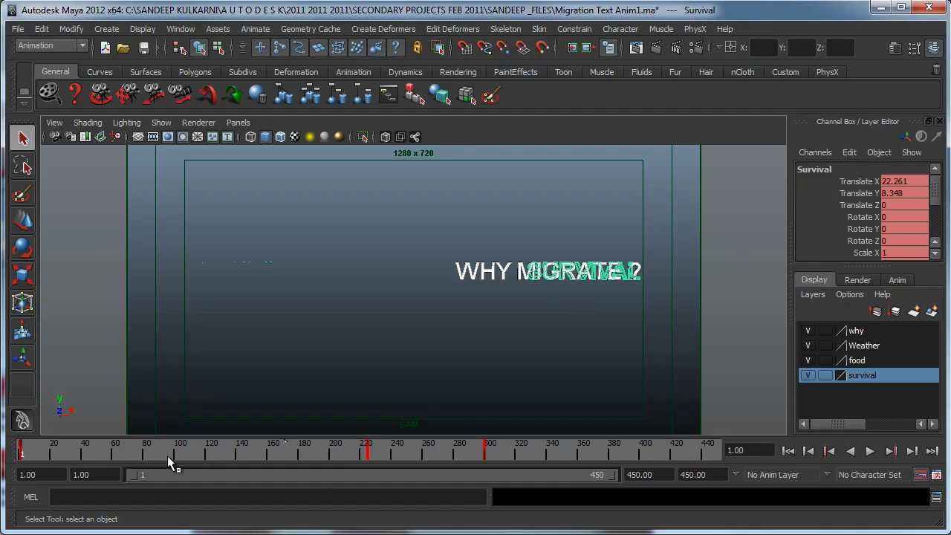
pyautogui.moveTo(167, 456)
pyautogui.mouseDown()
pyautogui.moveTo(89, 452)
pyautogui.moveTo(177, 451)
pyautogui.mouseUp()
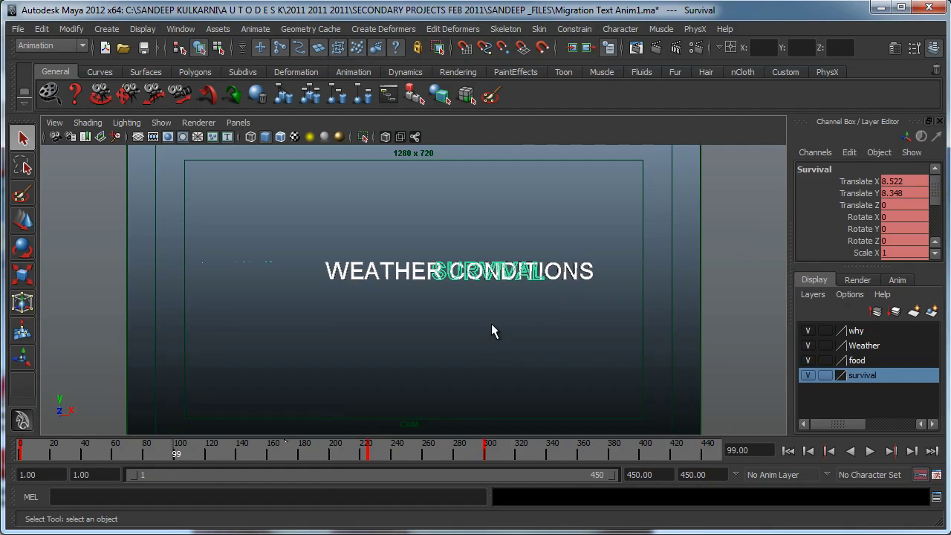
# Clear the selection, return the animation to frame 1 and briefly start and stop playback.
pyautogui.click(484, 337)
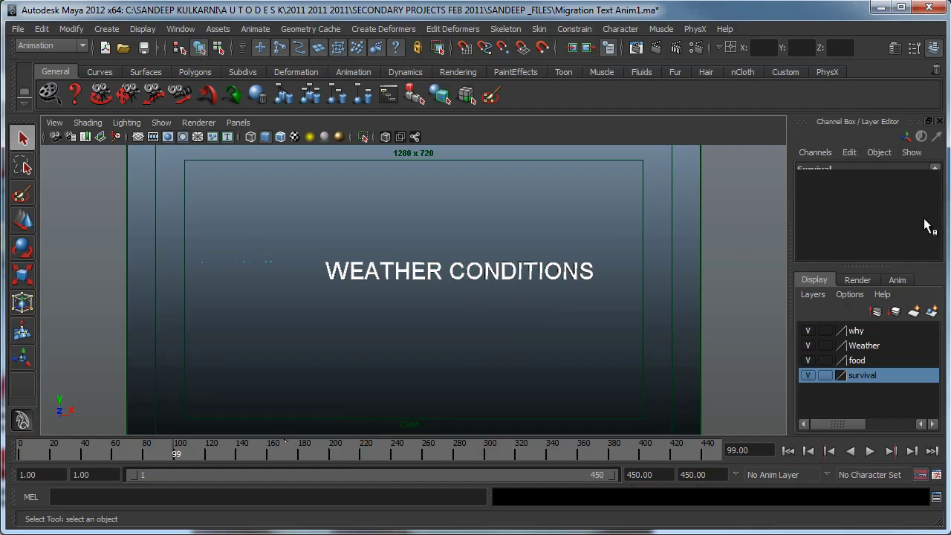
pyautogui.hotkey('alt', 'shift', 'v')
pyautogui.hotkey('alt', 'v')
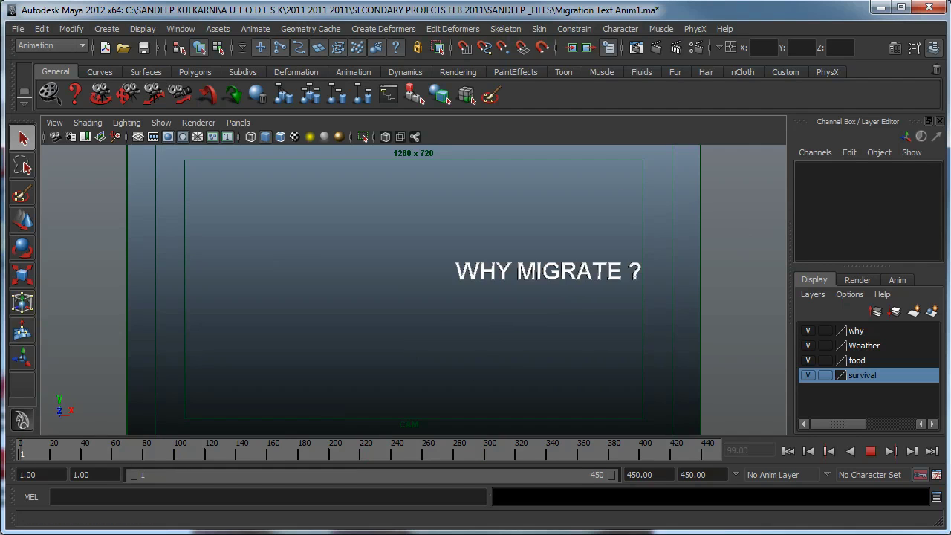
pyautogui.hotkey('alt', 'v')
pyautogui.hotkey('alt', 'shift', 'v')
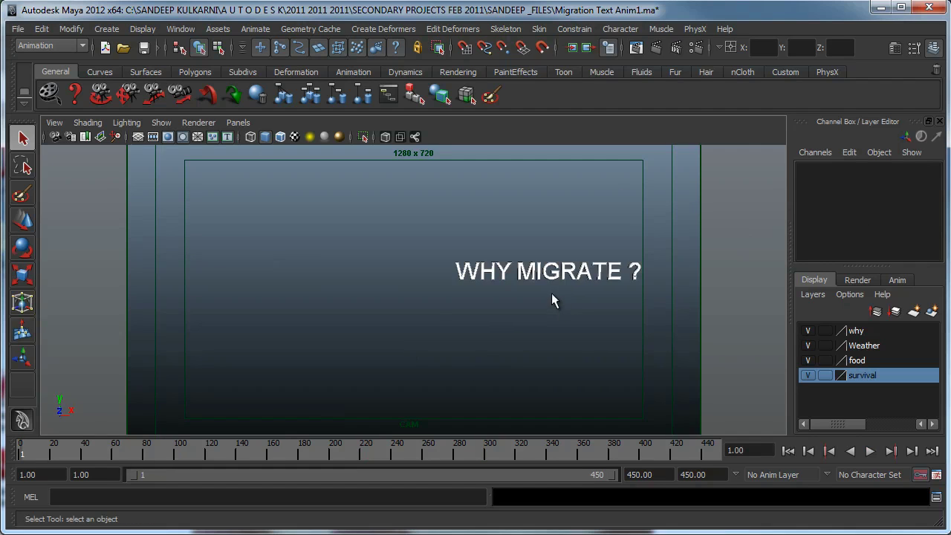
# Select the Food_Resources text, hide the survival, food and Weather layers, and inspect the text's Visibility channel.
pyautogui.hotkey('ctrl', 'z')
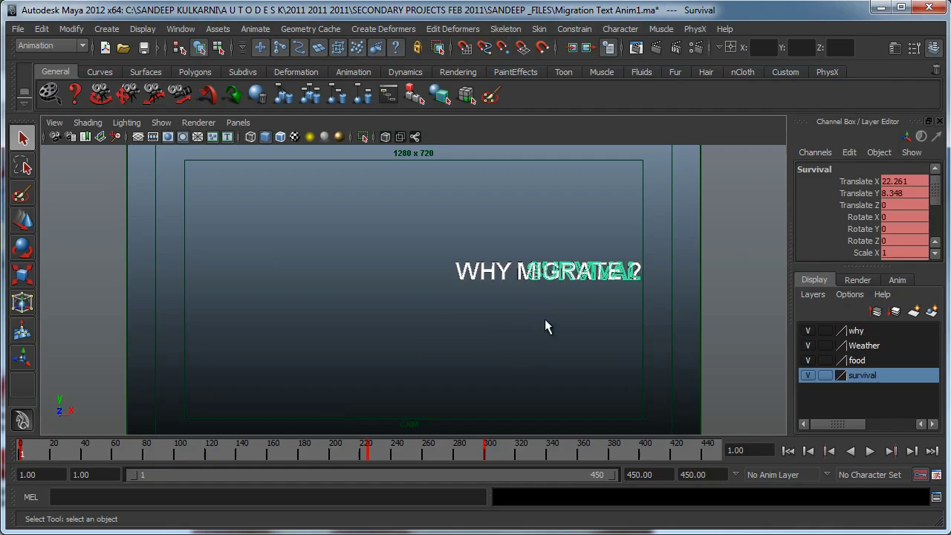
pyautogui.click(499, 266)
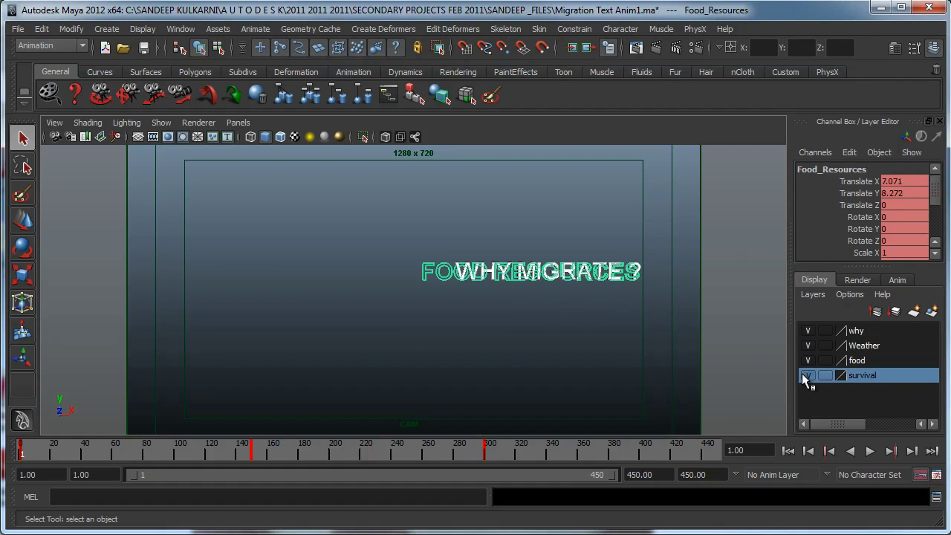
pyautogui.moveTo(808, 375); pyautogui.dragTo(809, 343)
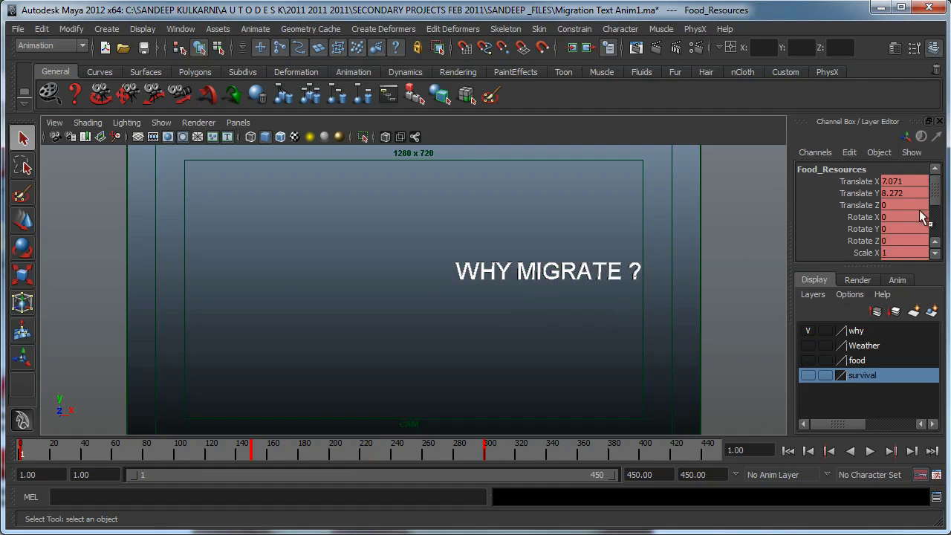
pyautogui.scroll(-3, 892, 205)
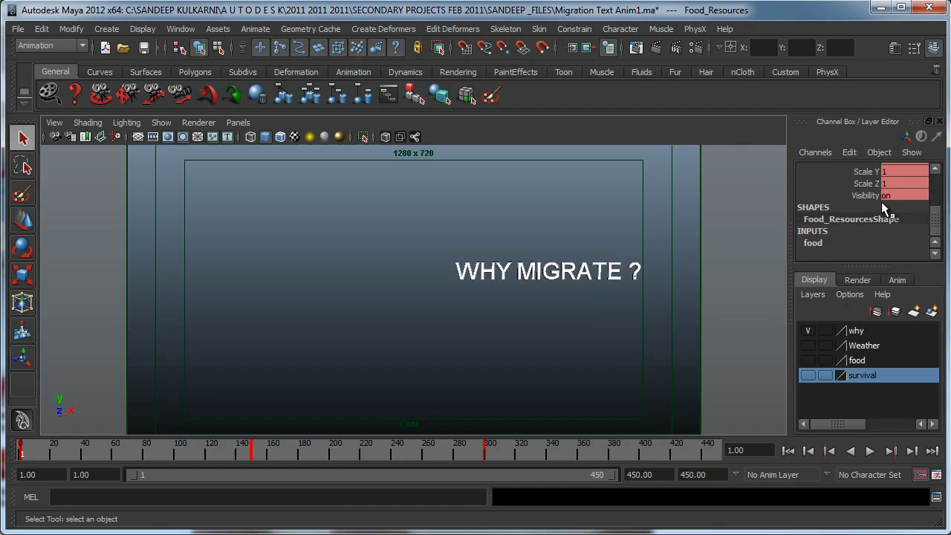
# Select the WHY MIGRATE ? text and move through its animation to frame 75 to check its Visibility key.
pyautogui.hotkey('alt', 'v')
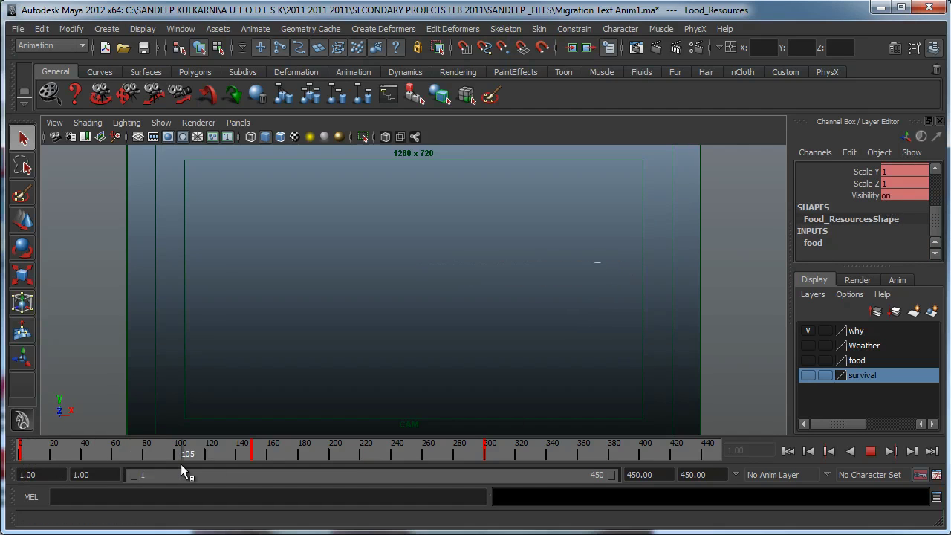
pyautogui.moveTo(161, 458); pyautogui.dragTo(101, 454)
pyautogui.click(513, 272)
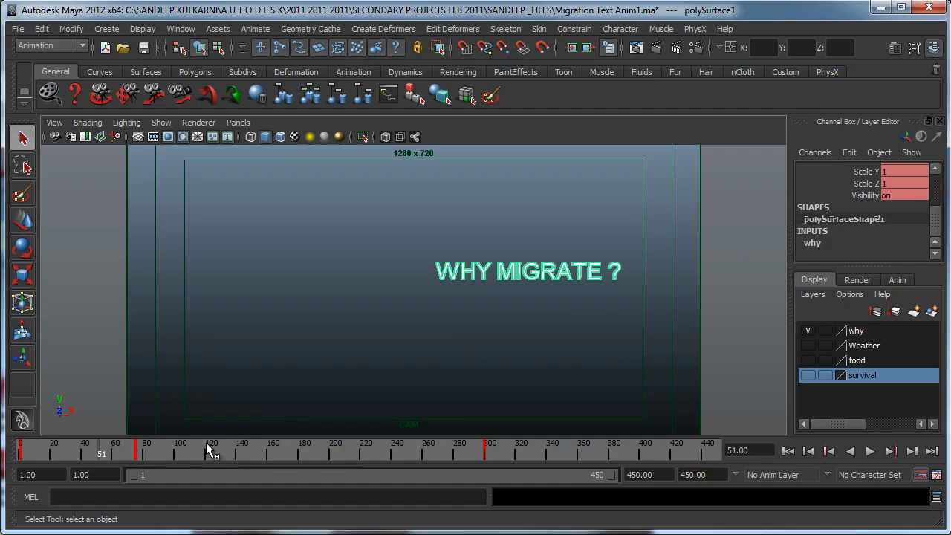
pyautogui.hotkey('alt', 'v')
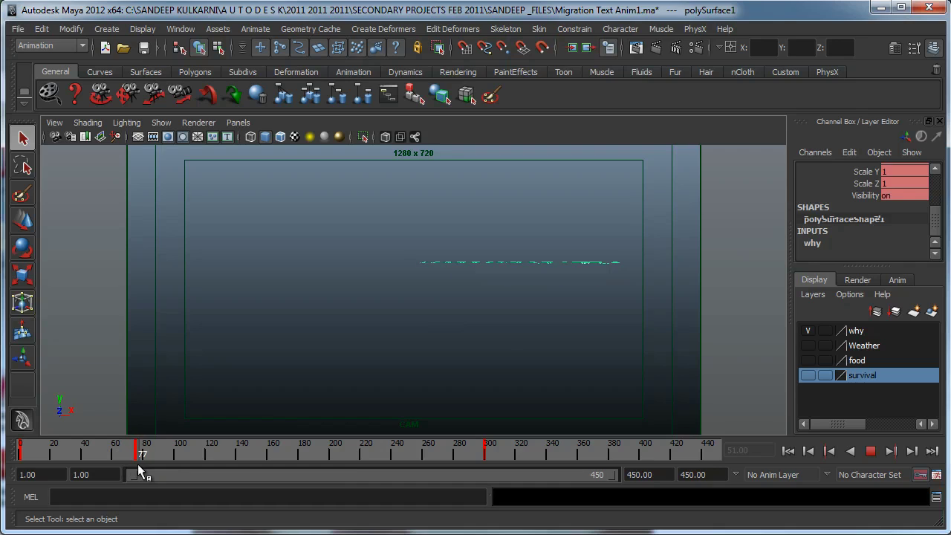
pyautogui.hotkey('alt', 'v')
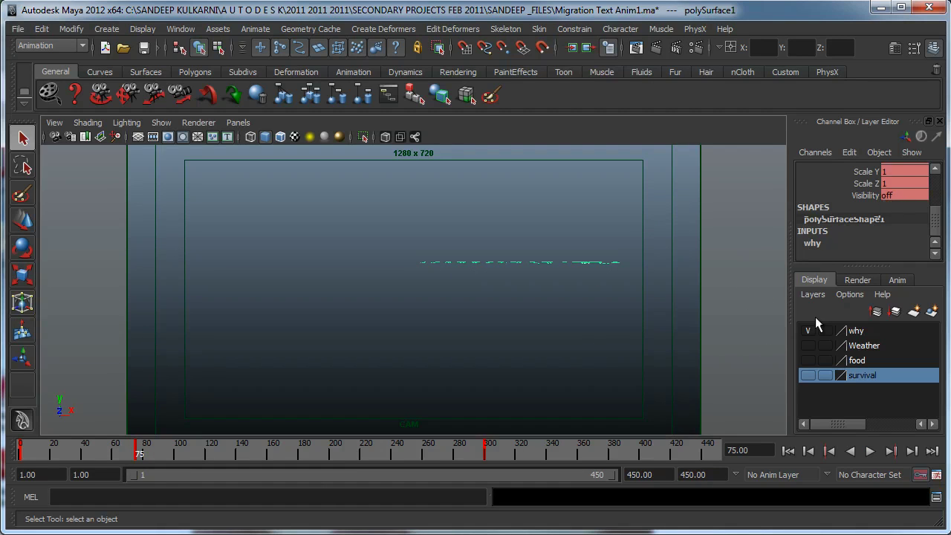
# Show the Weather layer in place of why, and check the Weather_Conditions text's visibility at frames 1 and 75.
pyautogui.click(809, 346)
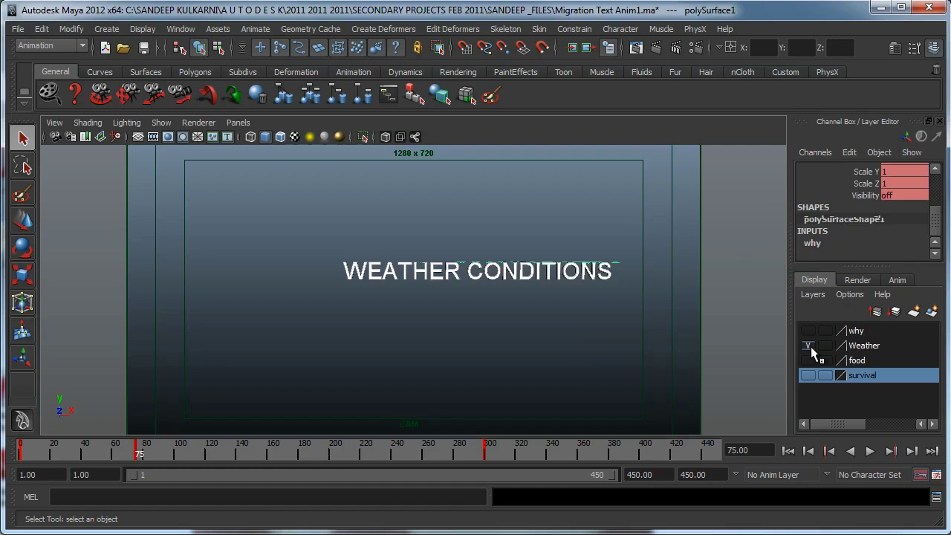
pyautogui.click(555, 270)
pyautogui.hotkey('alt', 'v')
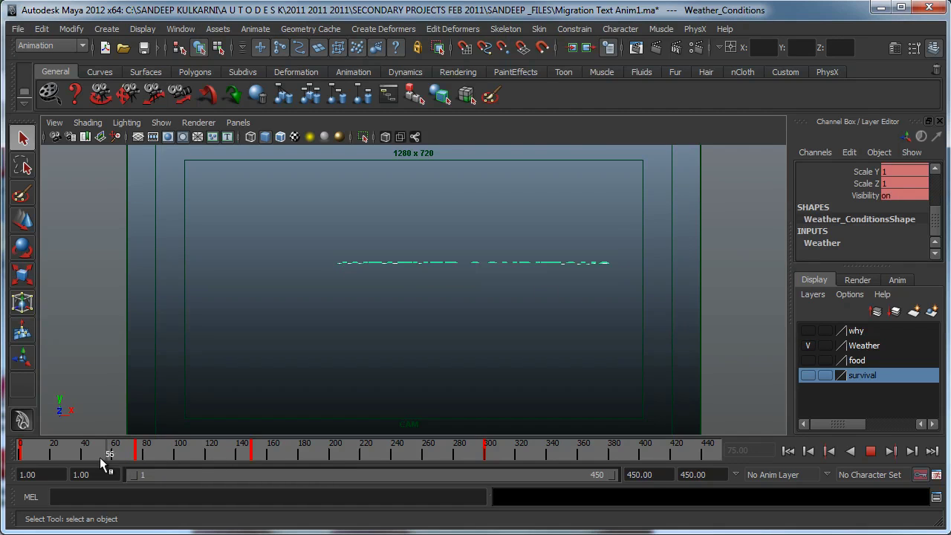
pyautogui.click(23, 457)
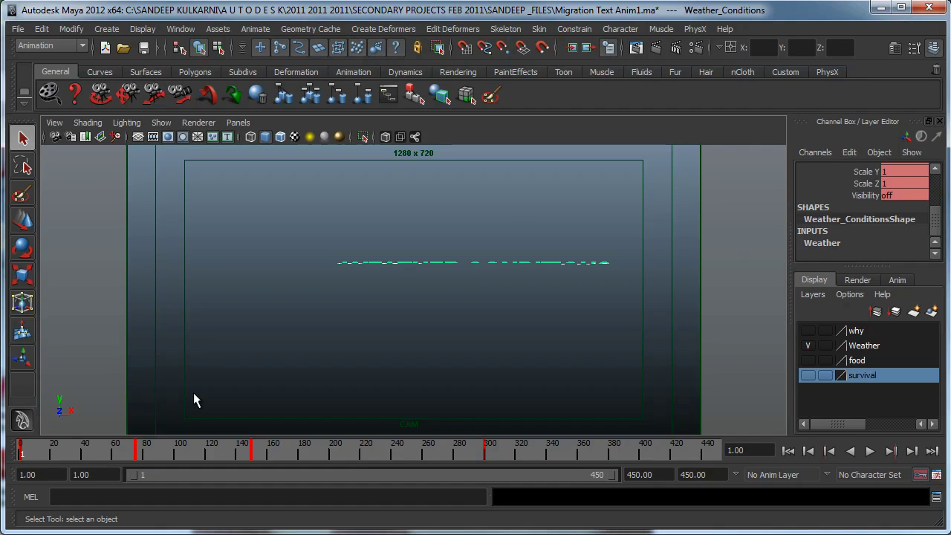
pyautogui.hotkey('alt', 'v')
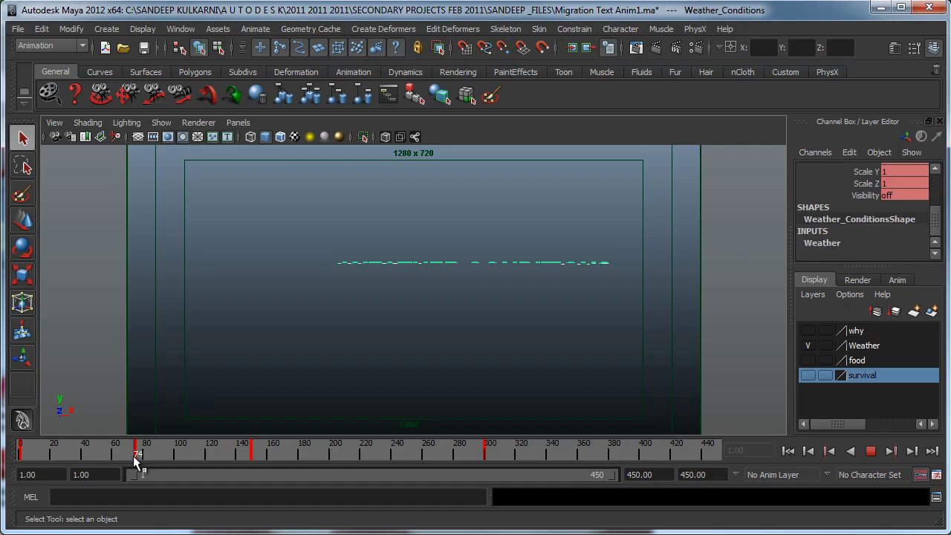
pyautogui.click(135, 456)
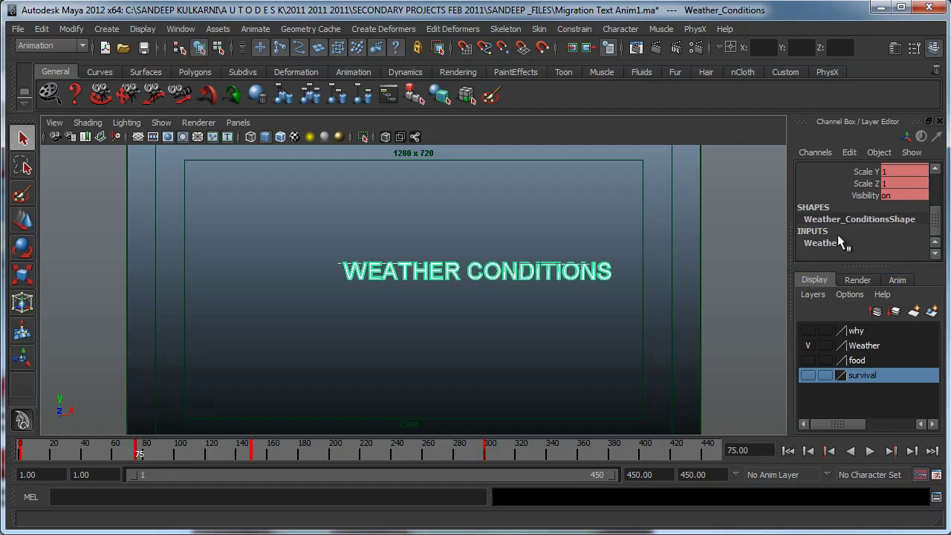
# Show the food layer in place of Weather at frame 150, then select the Food_Resources text at frame 154.
pyautogui.hotkey('alt', 'v')
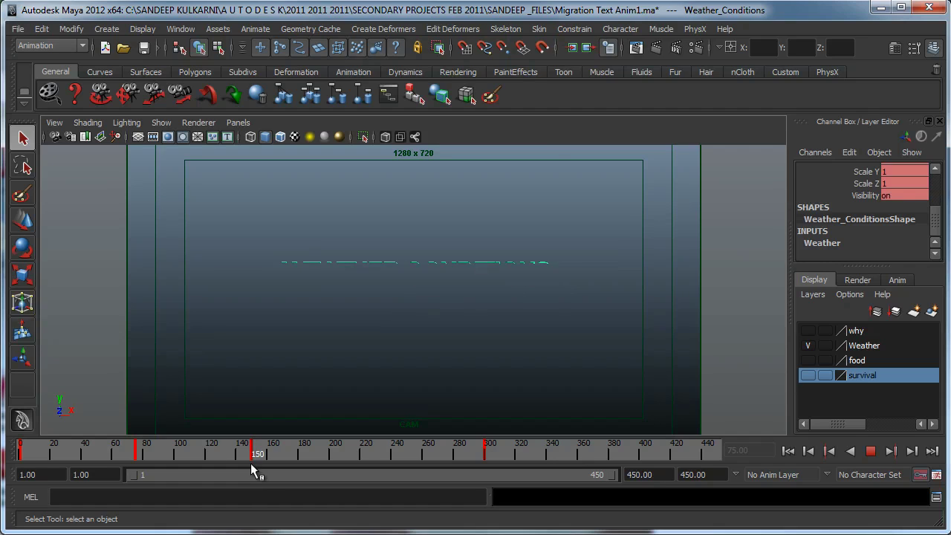
pyautogui.hotkey('alt', 'v')
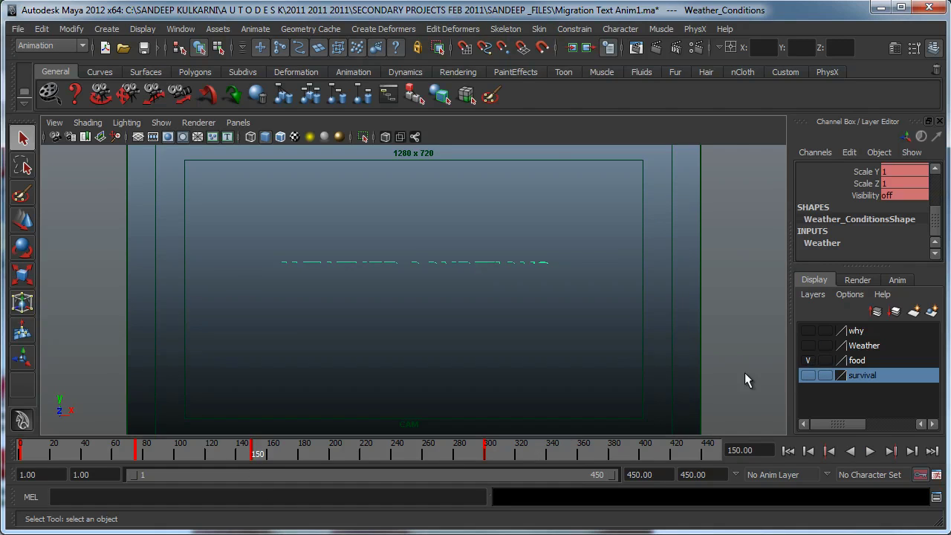
pyautogui.moveTo(245, 461); pyautogui.dragTo(265, 455)
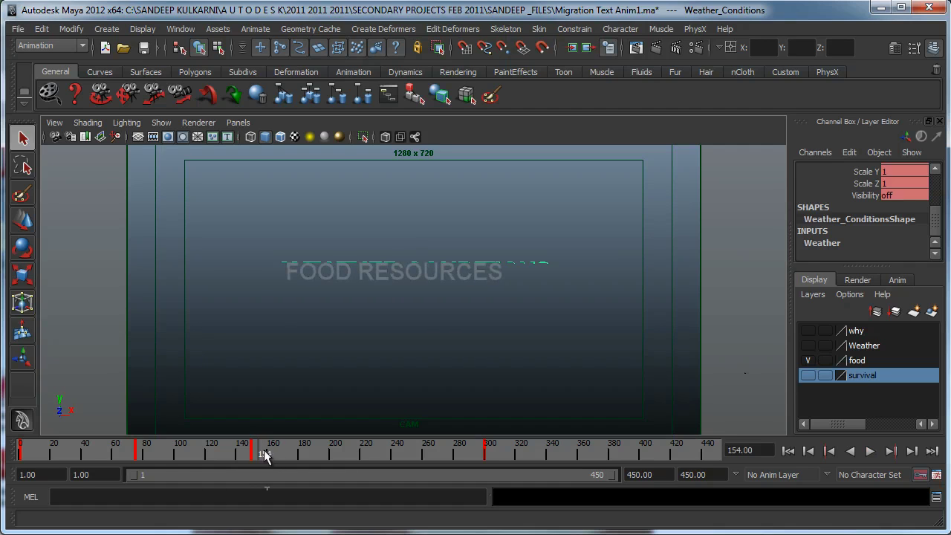
pyautogui.click(394, 278)
# Open the Hypershade and graph the food1 material with its input connections in the work area.
pyautogui.click(188, 30)
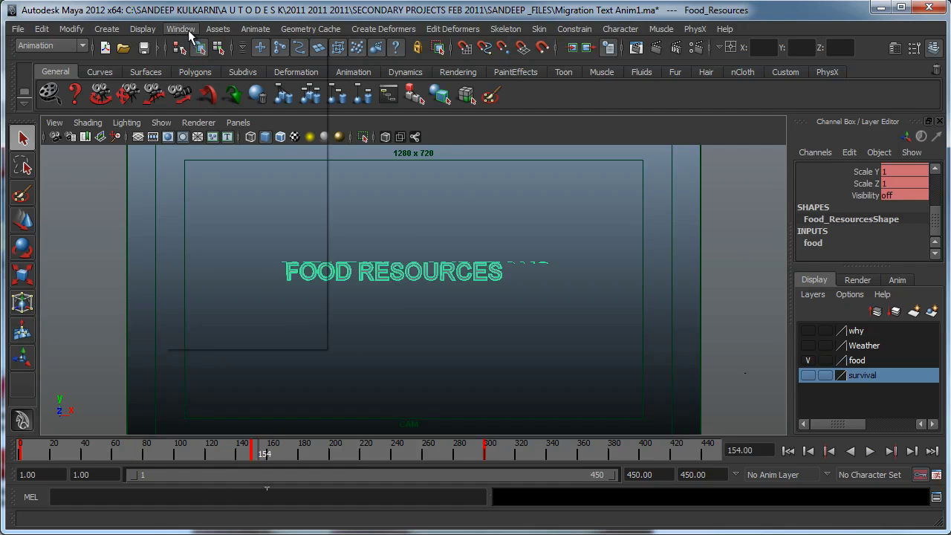
pyautogui.moveTo(245, 65)
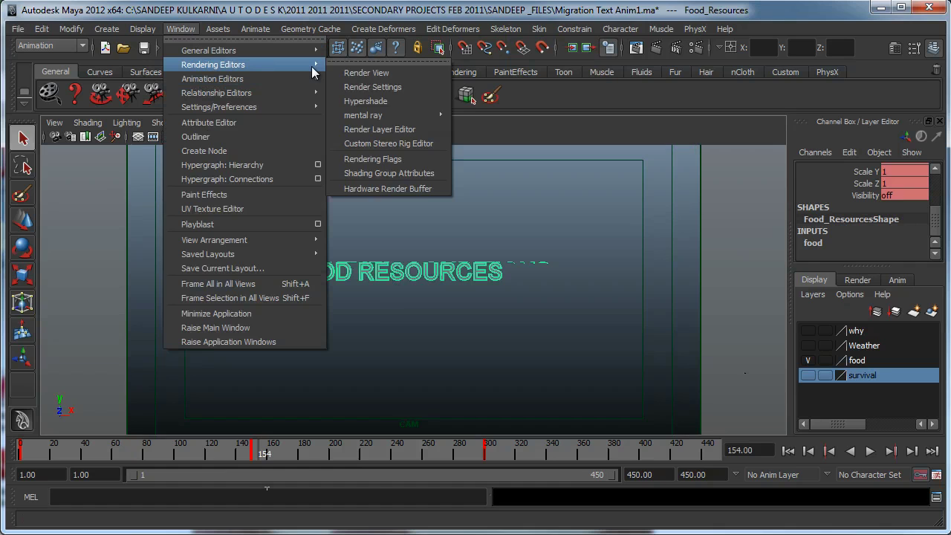
pyautogui.click(365, 87)
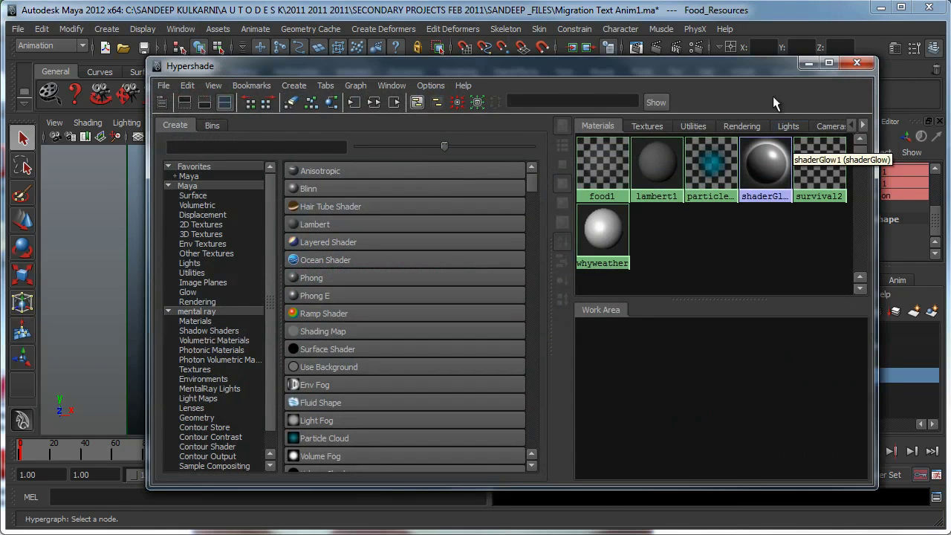
pyautogui.moveTo(740, 47); pyautogui.dragTo(659, 55)
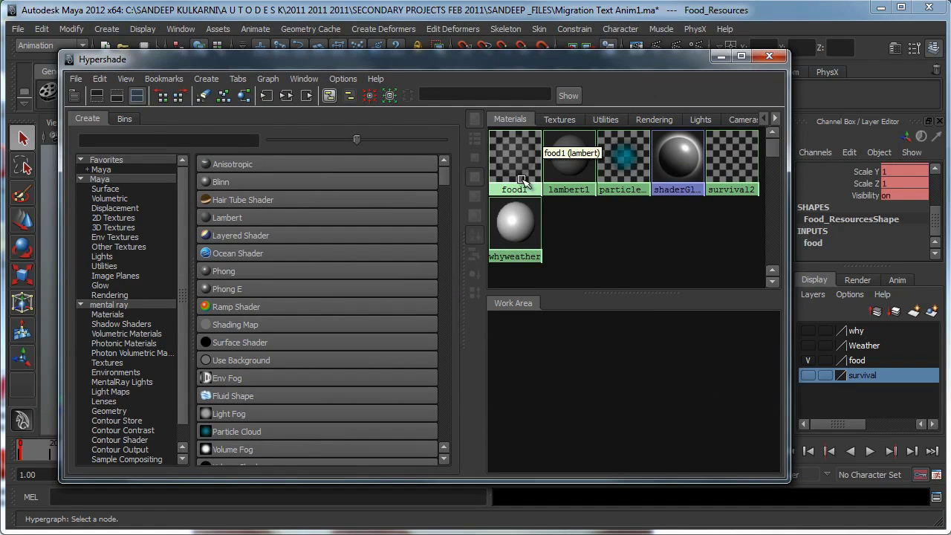
pyautogui.moveTo(523, 179); pyautogui.dragTo(622, 314, button='middle')
pyautogui.click(672, 383)
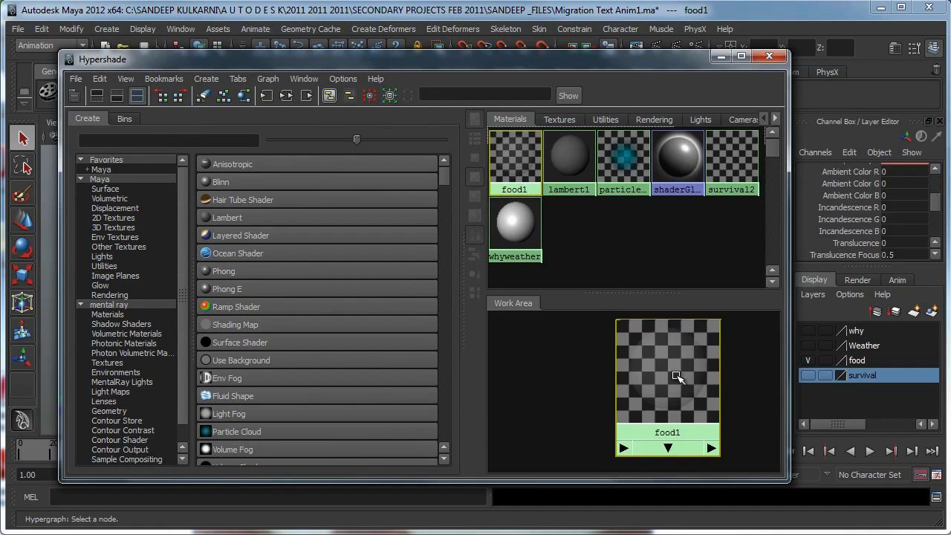
pyautogui.click(262, 93)
pyautogui.moveTo(546, 386); pyautogui.dragTo(585, 388)
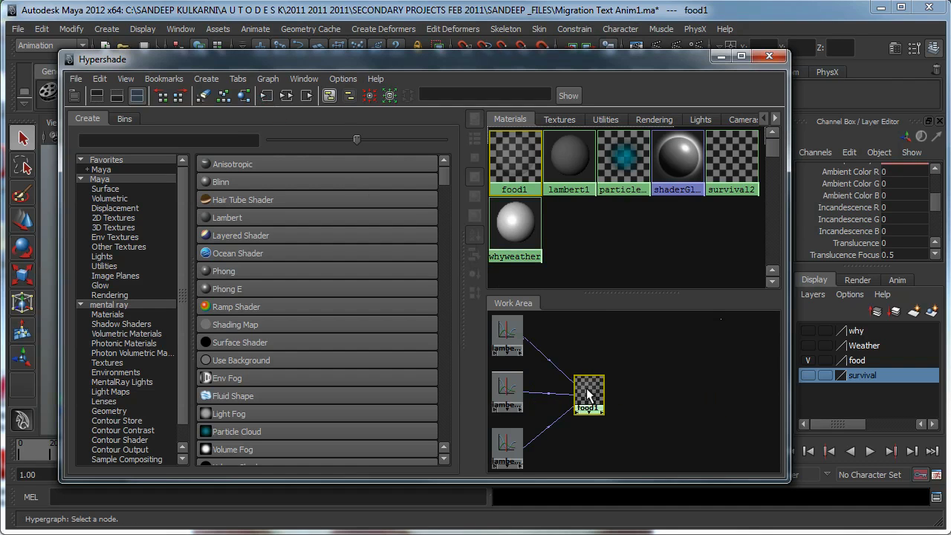
# Inspect the food1 material's attributes, then select its three transparency animation curve nodes and minimize the Hypershade.
pyautogui.doubleClick(585, 387)
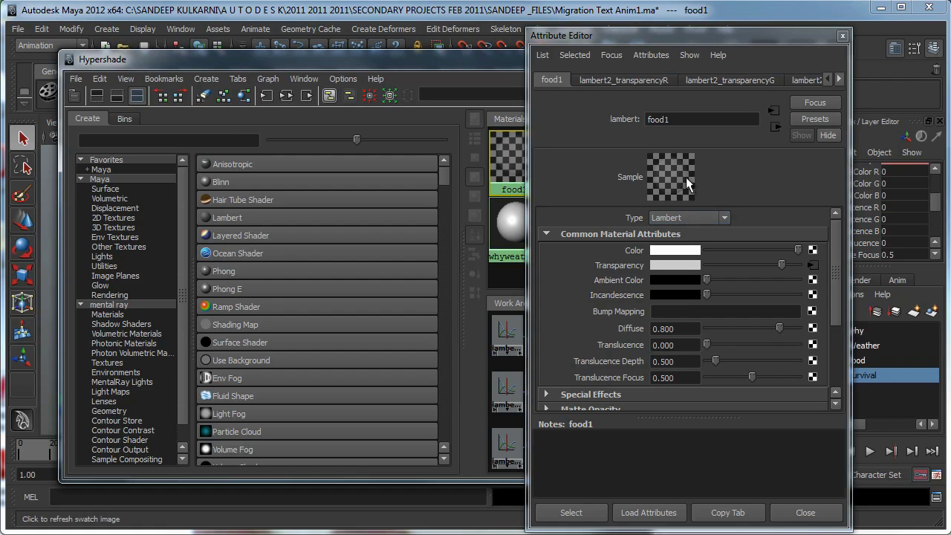
pyautogui.click(842, 36)
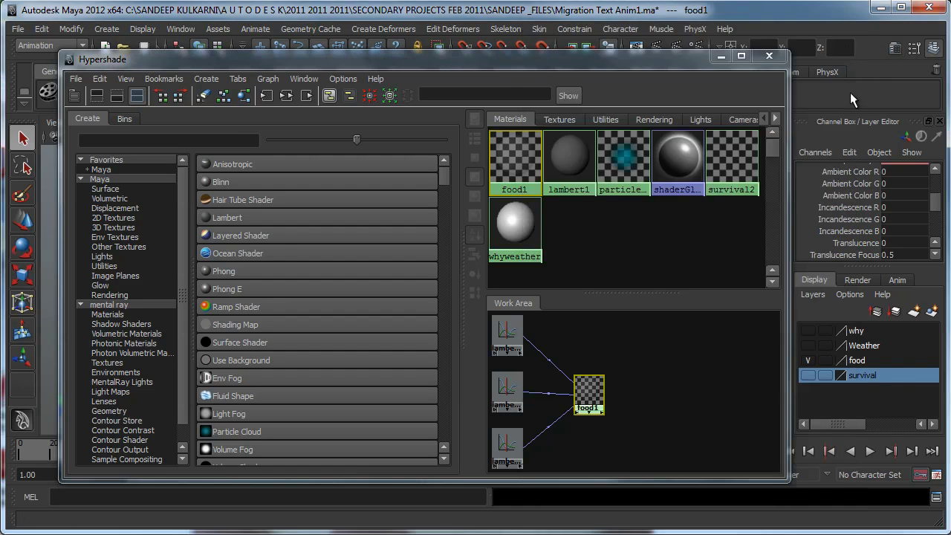
pyautogui.moveTo(543, 329); pyautogui.dragTo(502, 473)
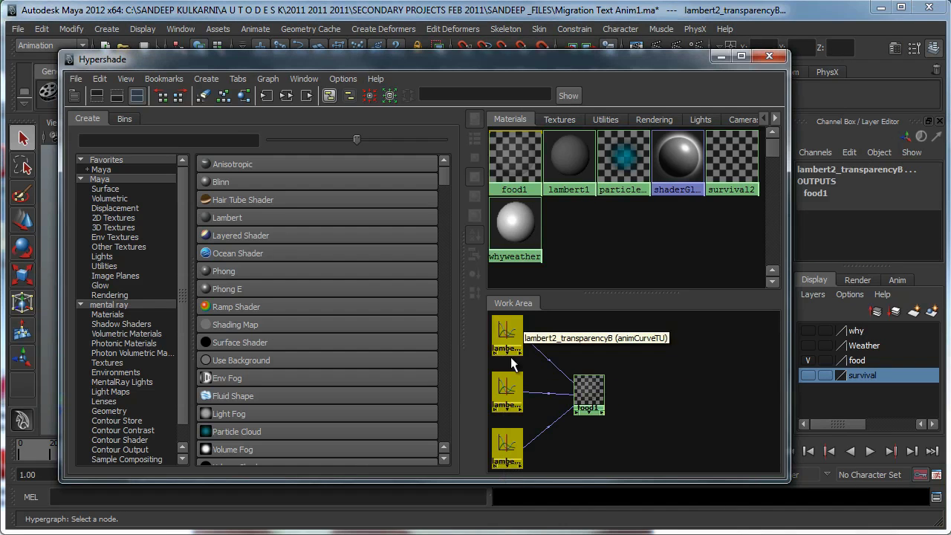
pyautogui.click(720, 56)
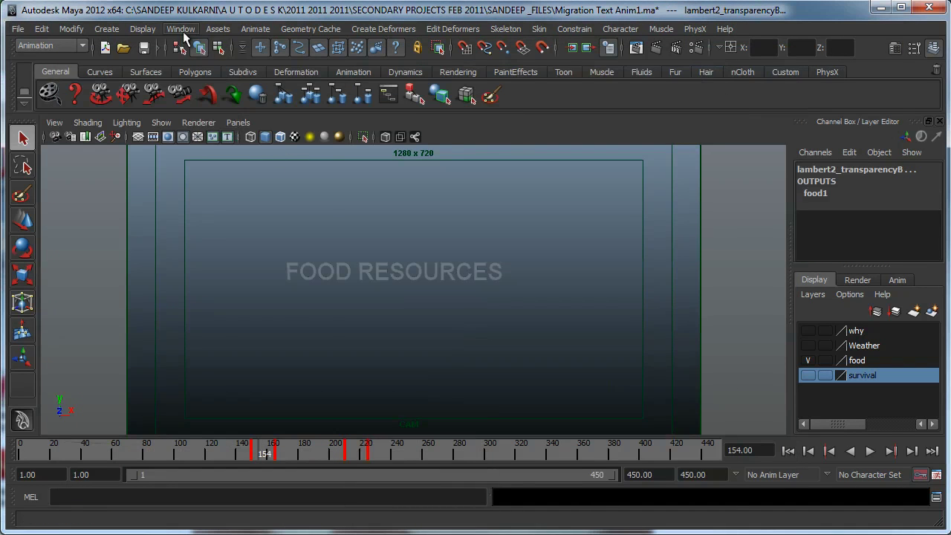
# Open the Graph Editor for the selected transparency curves and frame all of their keys.
pyautogui.click(182, 34)
pyautogui.moveTo(197, 83)
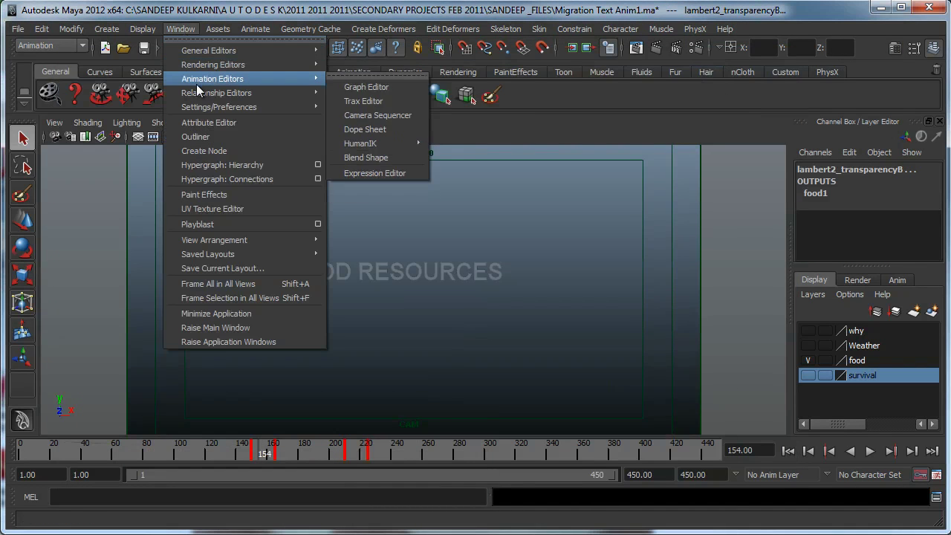
pyautogui.click(409, 87)
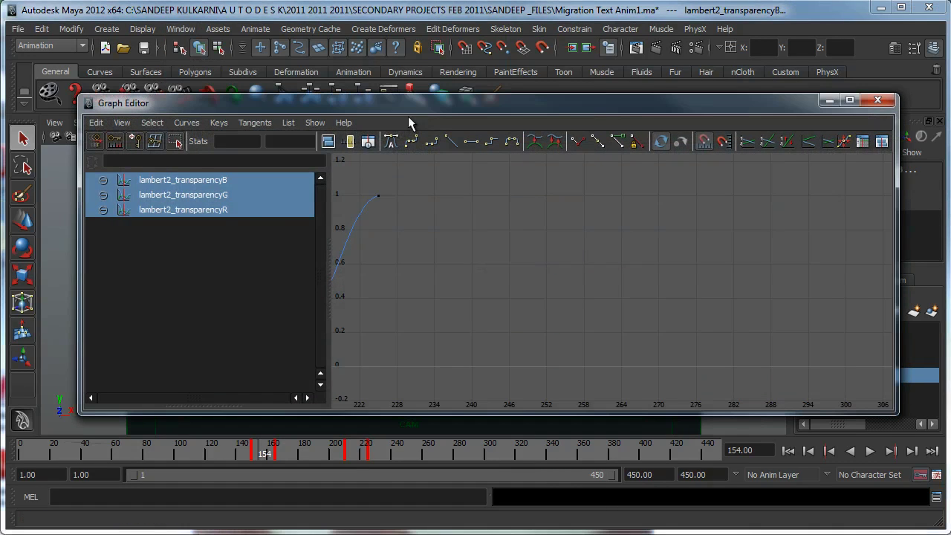
pyautogui.moveTo(389, 212); pyautogui.dragTo(386, 213, button='right')
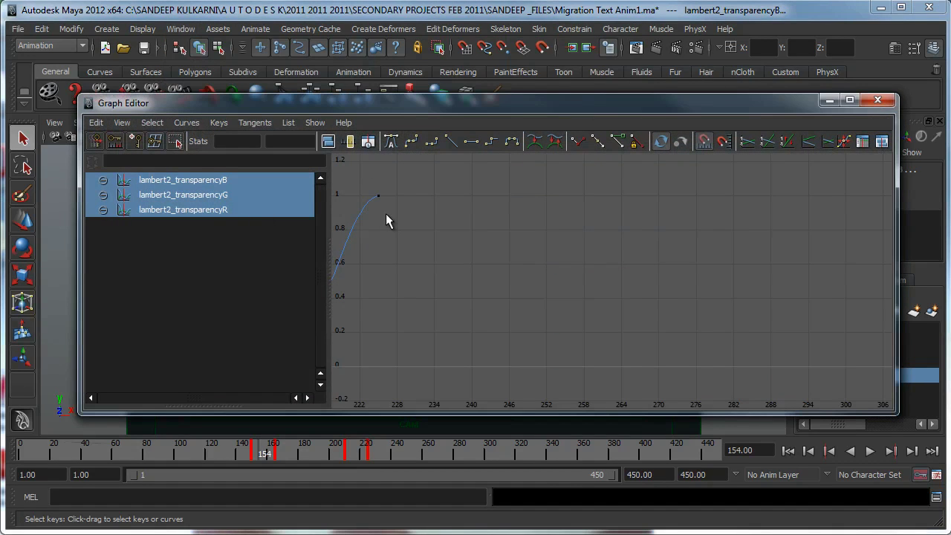
pyautogui.press('a')
# Isolate the lambert2_transparencyR curve and select its first key to examine its frame and value.
pyautogui.click(203, 211)
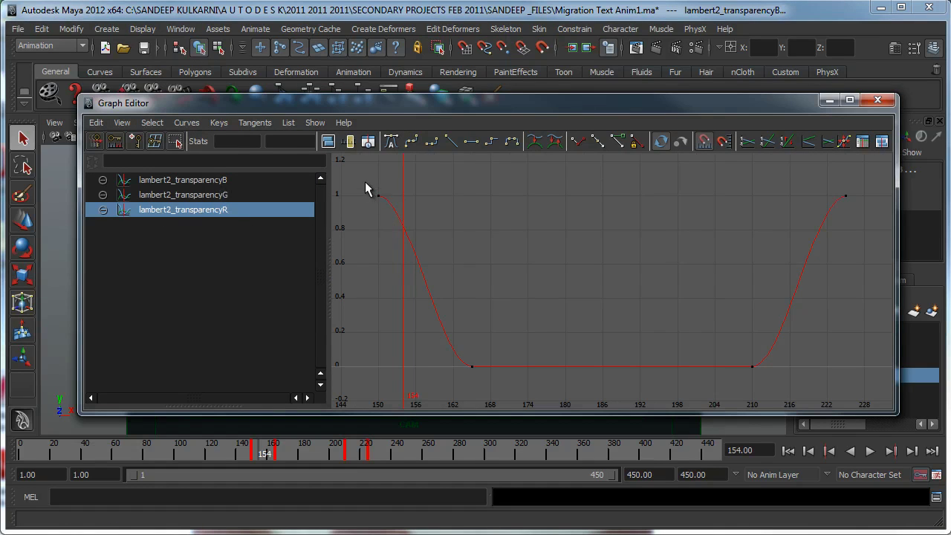
pyautogui.moveTo(366, 182); pyautogui.dragTo(382, 216)
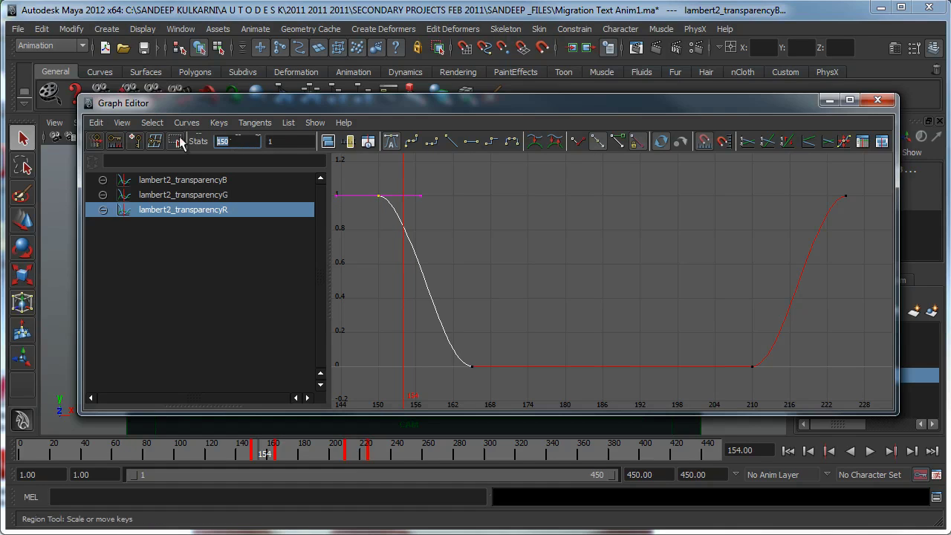
pyautogui.click(288, 141)
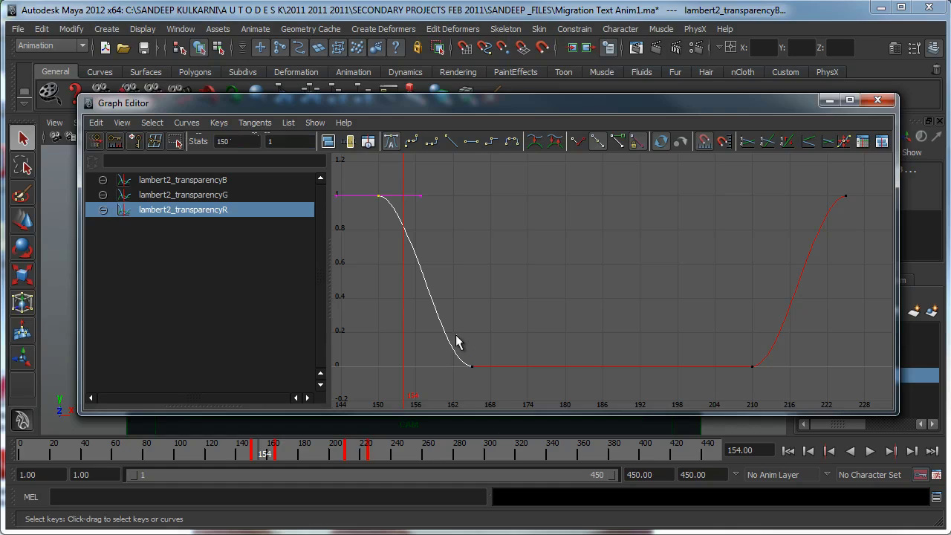
# Select the remaining three keys of the lambert2_transparencyR curve in turn to examine their frames and values, and minimize the Graph Editor.
pyautogui.moveTo(457, 336); pyautogui.dragTo(476, 375)
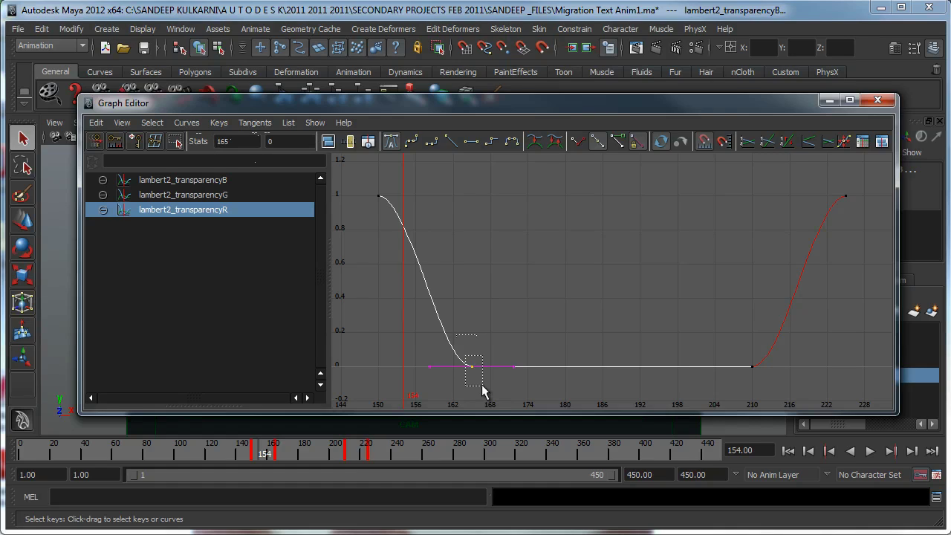
pyautogui.moveTo(736, 342); pyautogui.dragTo(762, 388)
pyautogui.moveTo(835, 180); pyautogui.dragTo(862, 229)
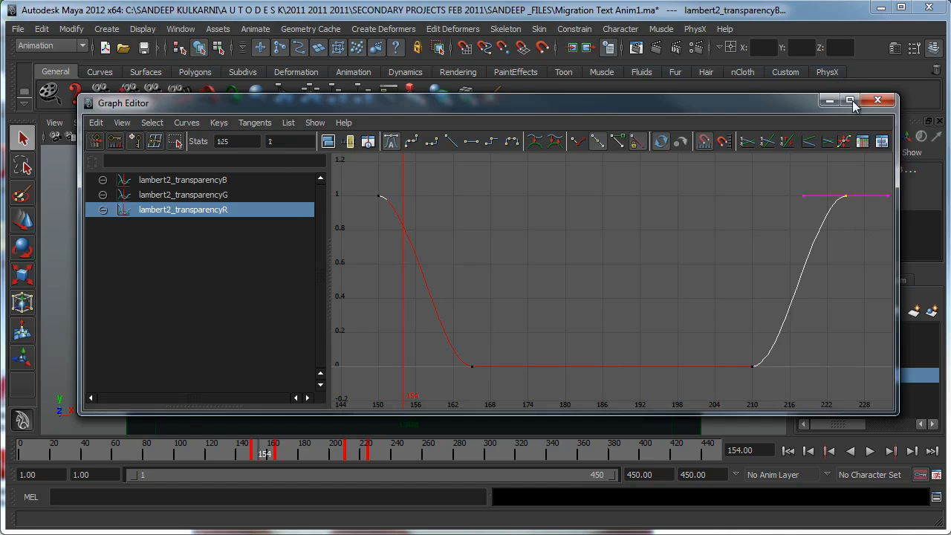
pyautogui.click(830, 101)
# Scrub to frame 238, hide the food layer, show the survival layer, and select the SURVIVAL text.
pyautogui.moveTo(257, 452); pyautogui.dragTo(392, 455)
pyautogui.click(807, 360)
pyautogui.click(808, 376)
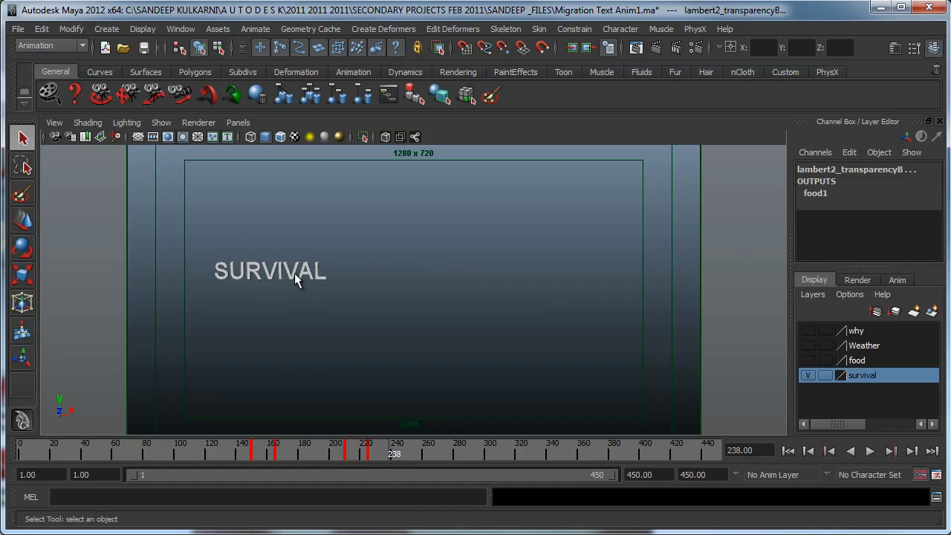
pyautogui.click(297, 277)
pyautogui.click(181, 28)
pyautogui.moveTo(212, 66)
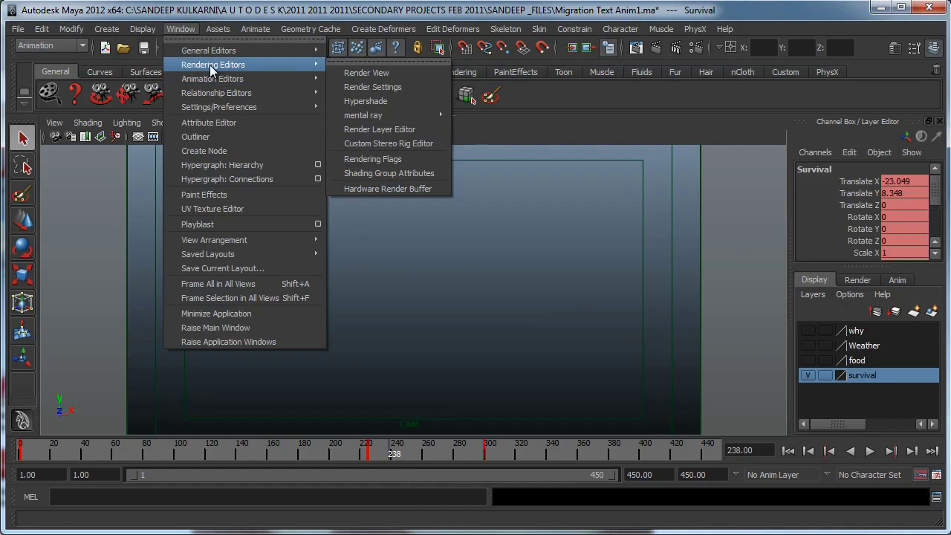
pyautogui.moveTo(302, 80)
pyautogui.click(365, 88)
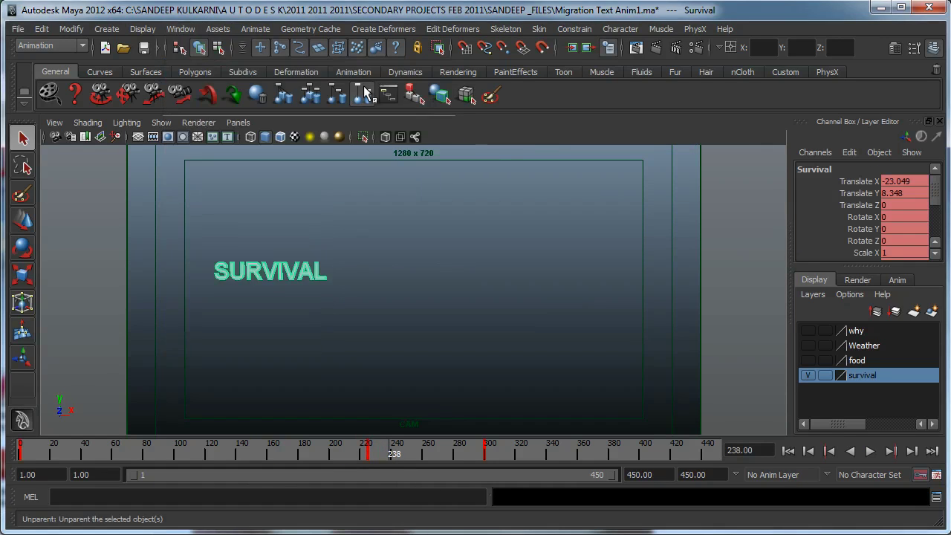
pyautogui.click(364, 88)
pyautogui.click(828, 103)
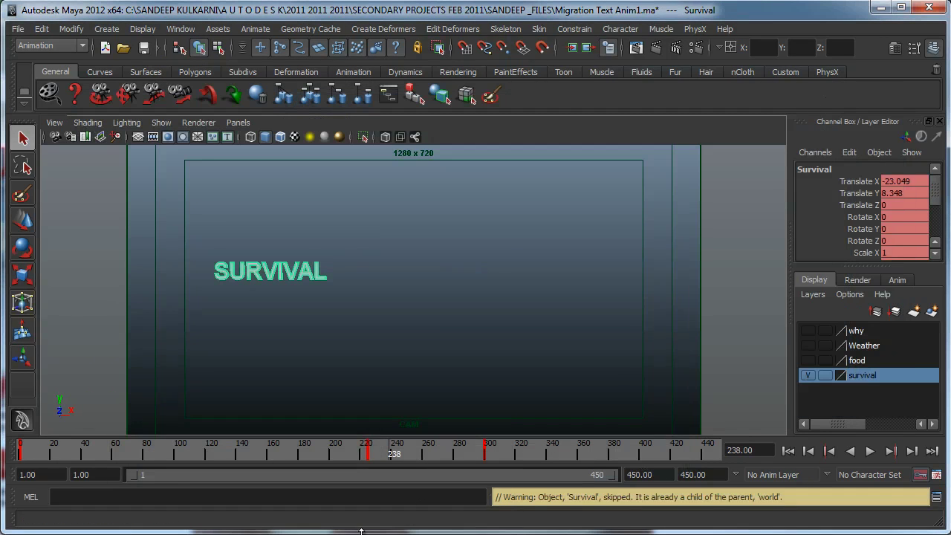
# Restore the Hypershade and graph the survival2 material with its input connections in the work area.
pyautogui.click(349, 533)
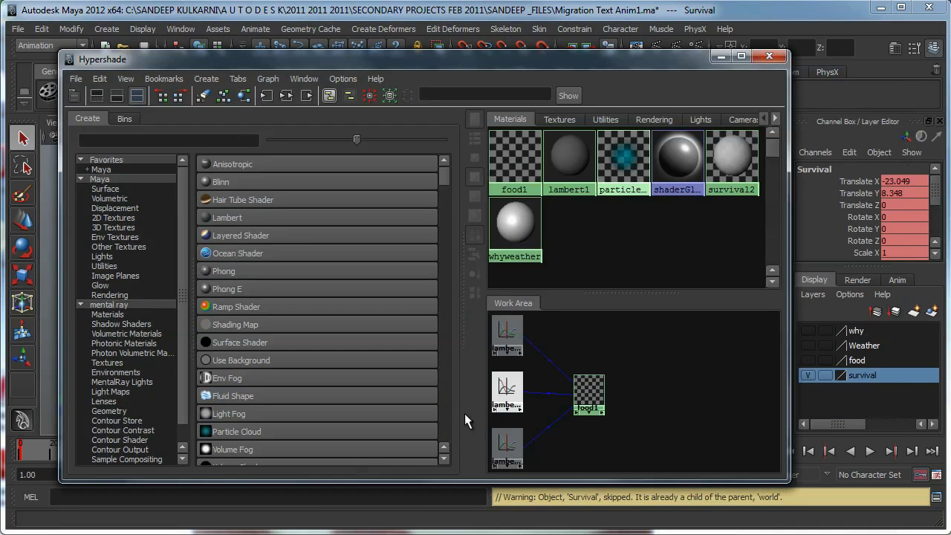
pyautogui.moveTo(736, 160); pyautogui.dragTo(734, 370, button='middle')
pyautogui.click(735, 370)
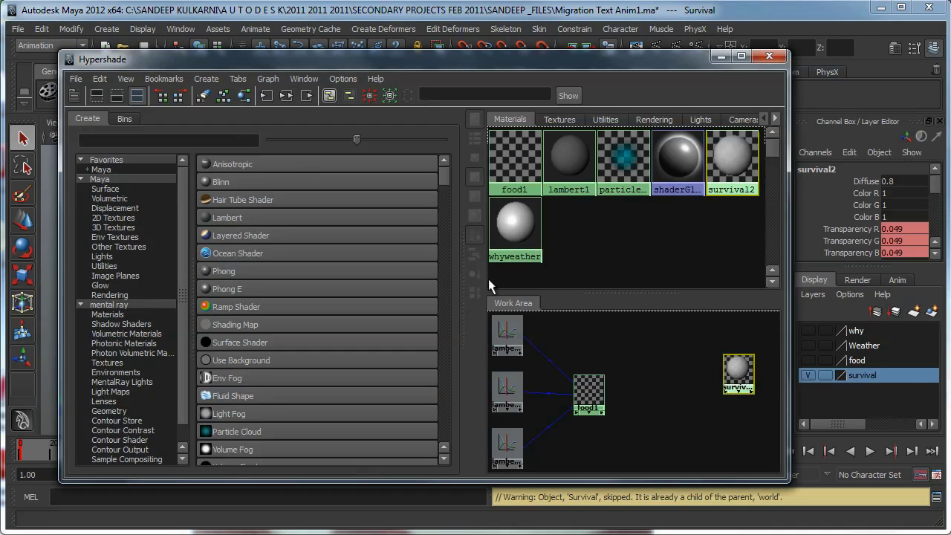
pyautogui.click(266, 97)
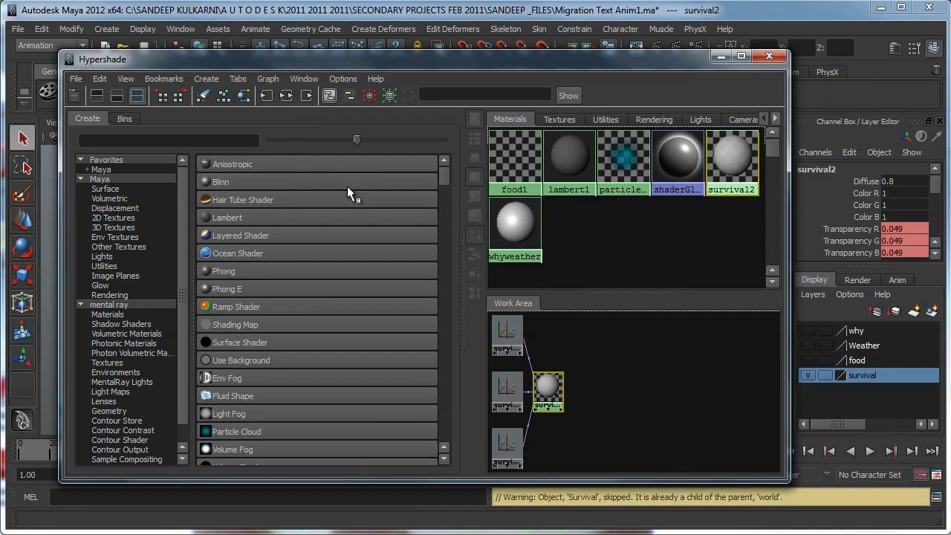
# Select the three transparency animation curve nodes feeding survival2 and minimize the Hypershade.
pyautogui.click(513, 329)
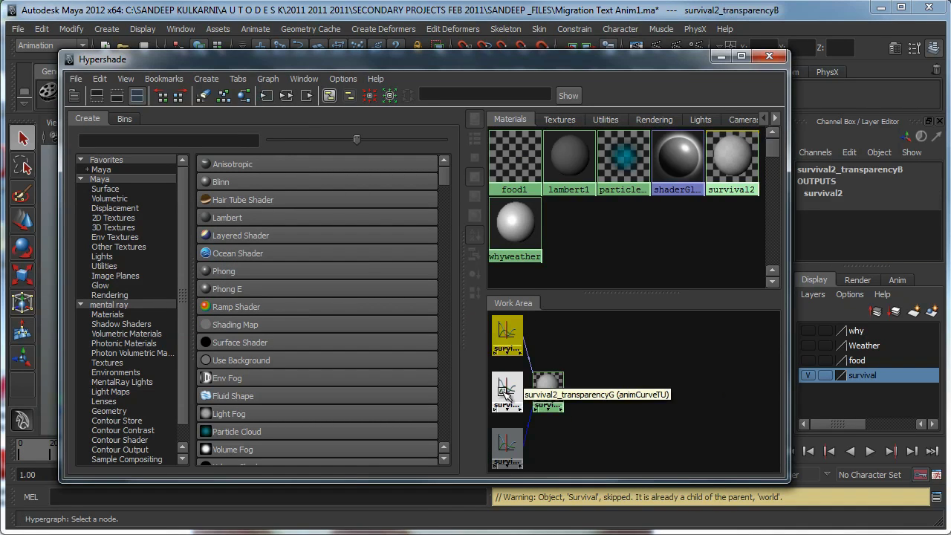
pyautogui.keyDown('shift'); pyautogui.click(506, 393); pyautogui.keyUp('shift')
pyautogui.keyDown('shift'); pyautogui.click(506, 446); pyautogui.keyUp('shift')
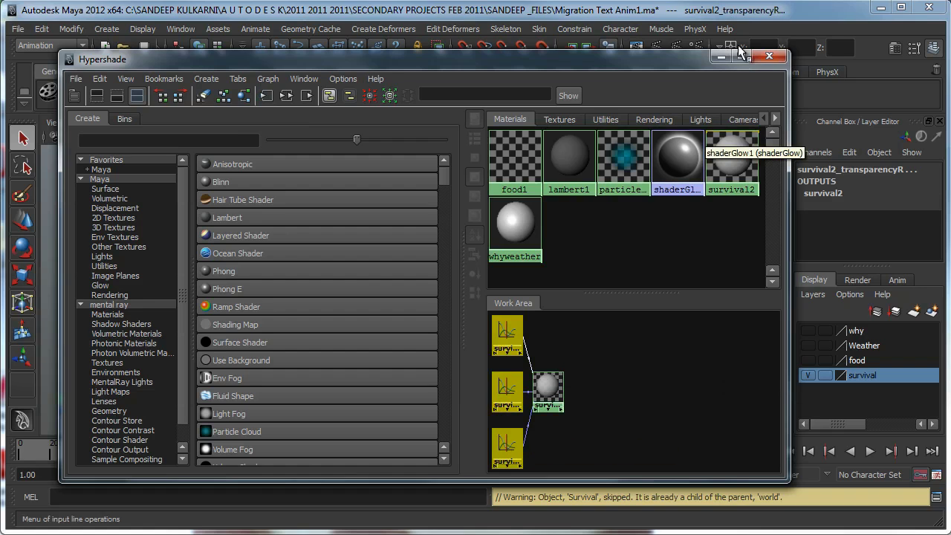
pyautogui.click(720, 56)
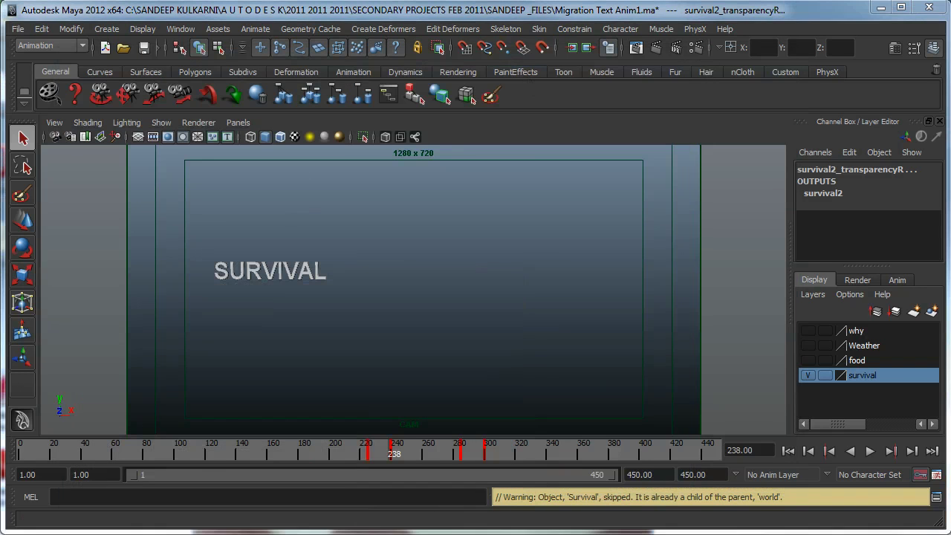
# Bring back the Graph Editor, frame the survival2 transparency curves, and isolate survival2_transparencyR.
pyautogui.hotkey('alt', 'Tab')
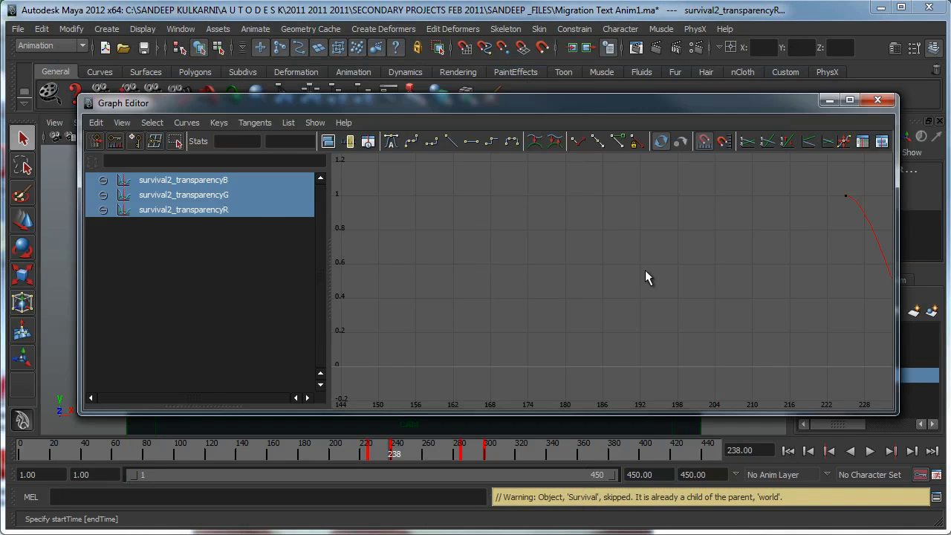
pyautogui.press('f')
pyautogui.click(207, 210)
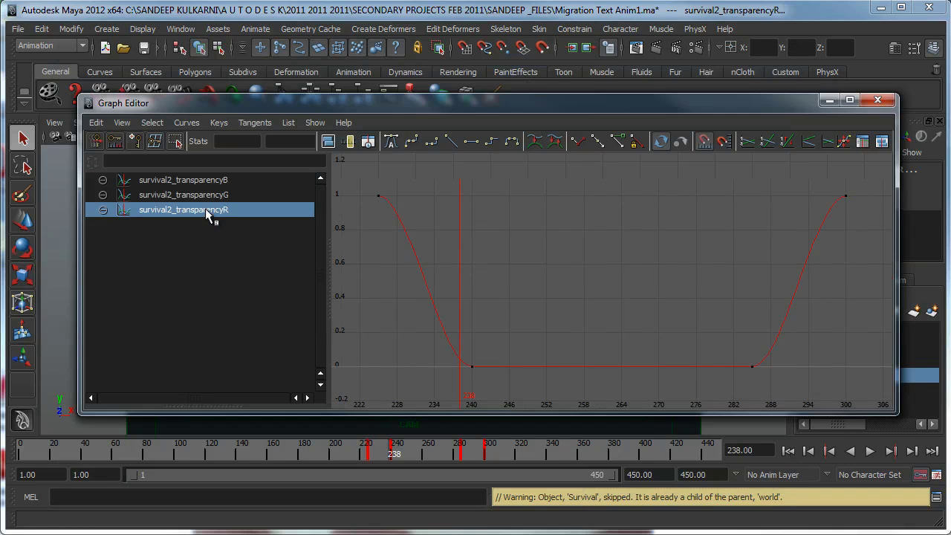
# Select each of the four survival2_transparencyR keys in turn to examine frame and value, and minimize the Graph Editor.
pyautogui.moveTo(369, 185); pyautogui.dragTo(391, 216)
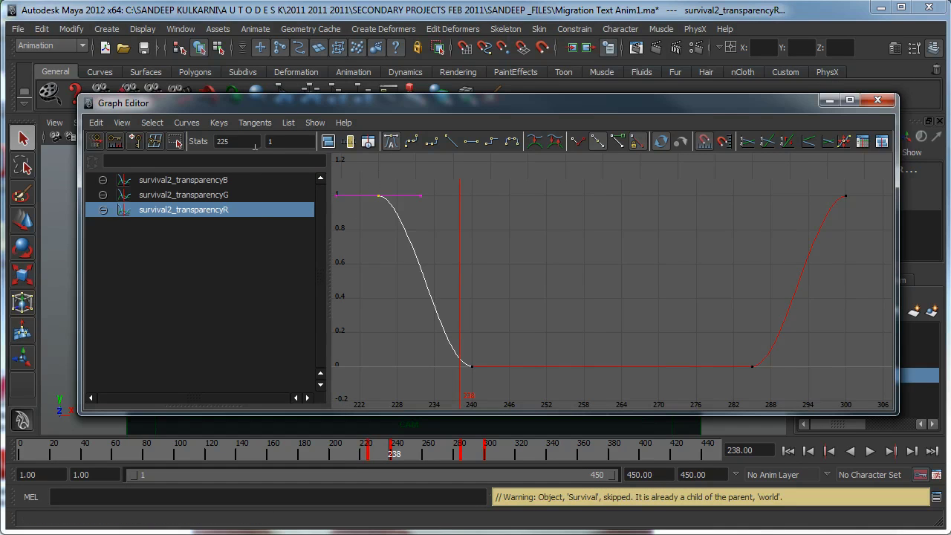
pyautogui.moveTo(458, 358); pyautogui.dragTo(484, 380)
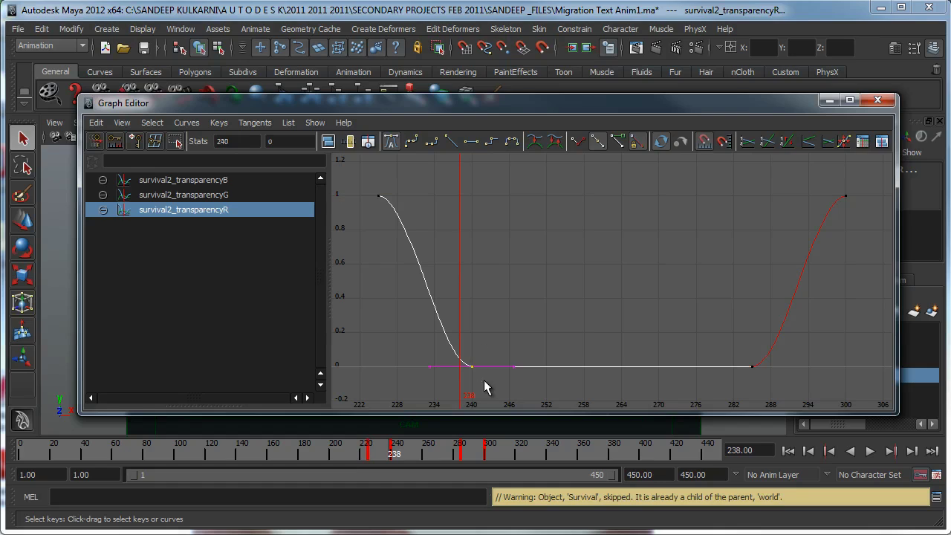
pyautogui.moveTo(758, 385); pyautogui.dragTo(758, 384)
pyautogui.moveTo(854, 209); pyautogui.dragTo(854, 216)
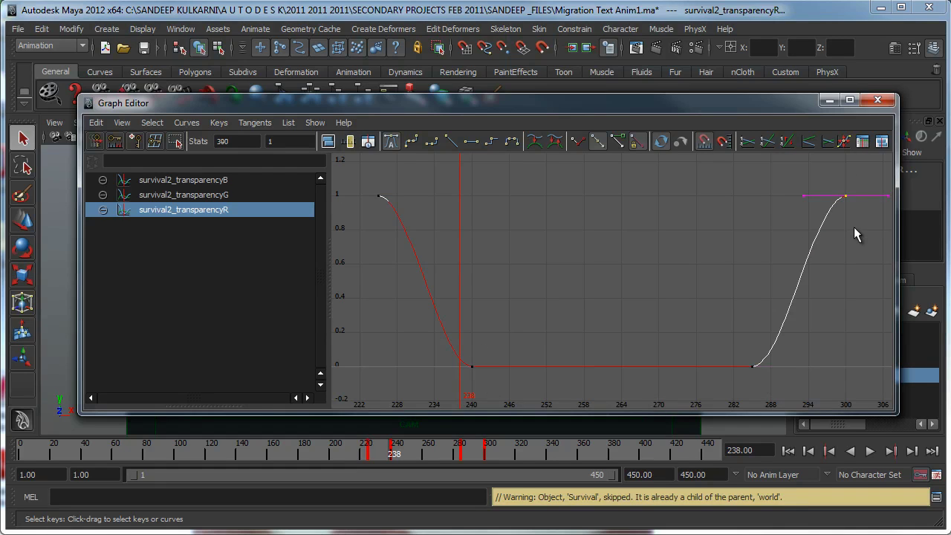
pyautogui.click(829, 100)
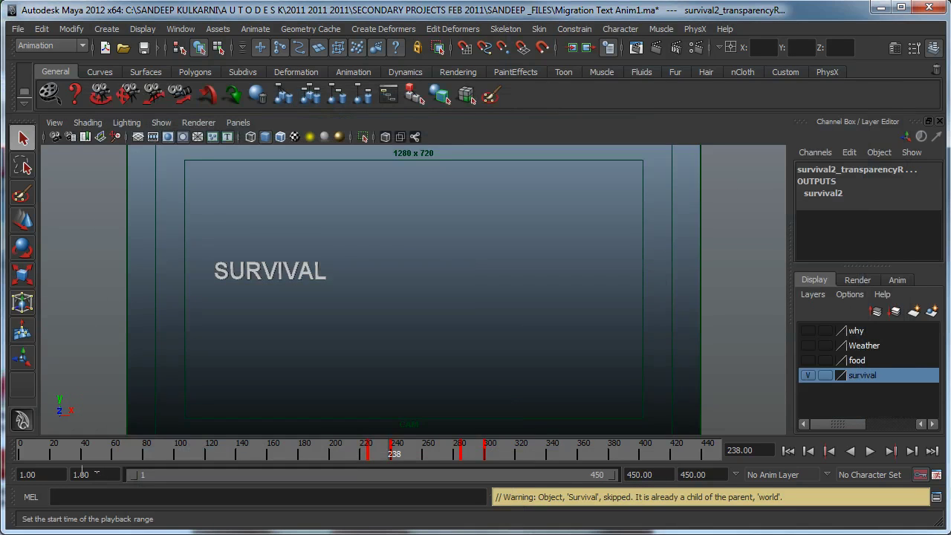
# Scrub through the SURVIVAL title's fade in and out up to frame 299, and return to frame 27.
pyautogui.moveTo(348, 454); pyautogui.dragTo(481, 465)
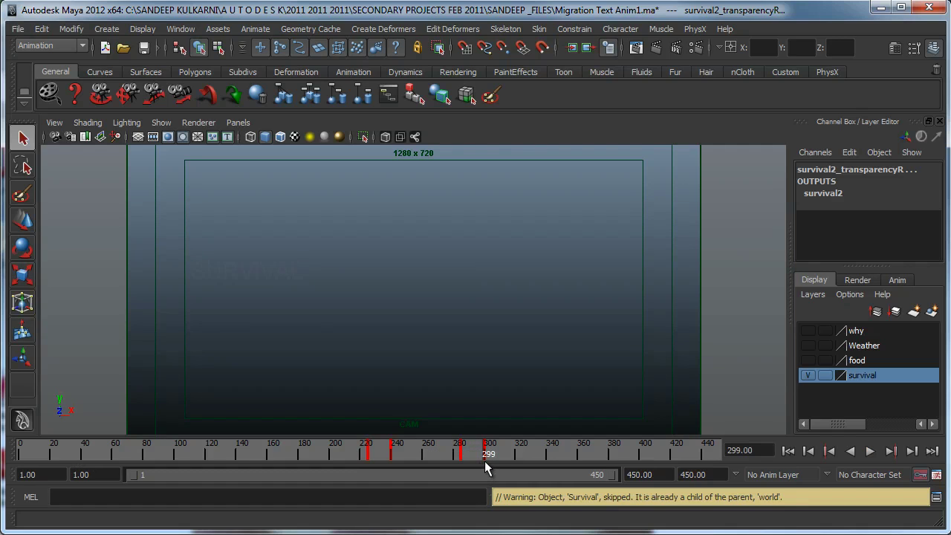
pyautogui.click(214, 450)
pyautogui.moveTo(21, 444); pyautogui.dragTo(64, 451)
# Show the why and Weather layers and play the animation, stopping at frame 241.
pyautogui.click(808, 332)
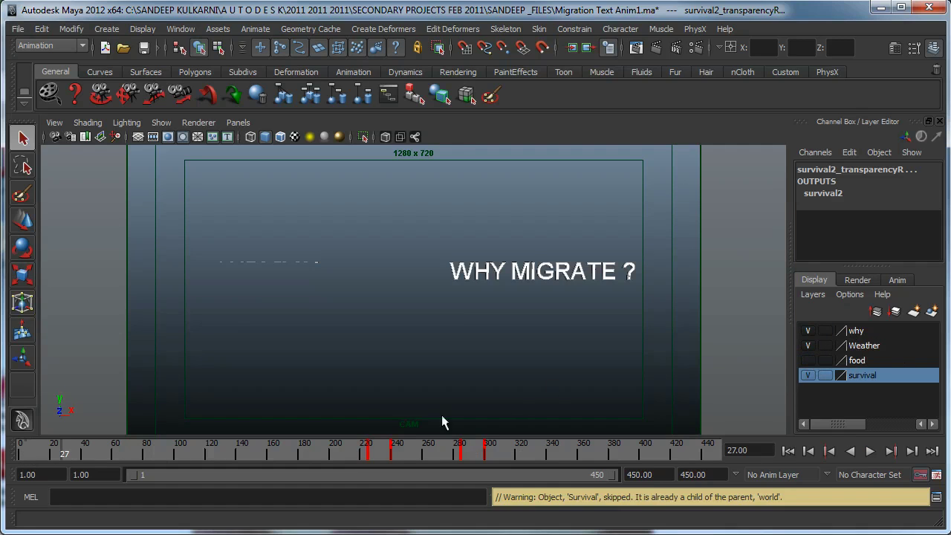
pyautogui.click(870, 451)
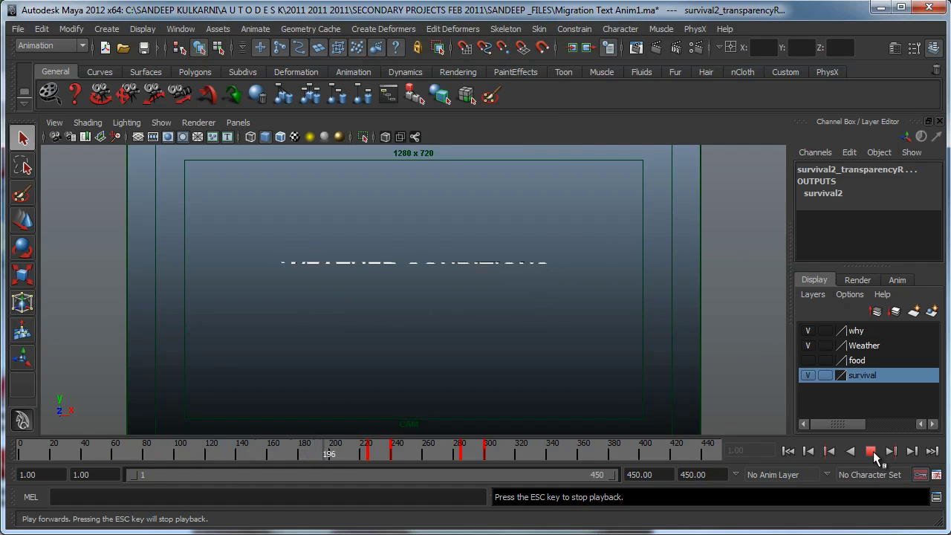
pyautogui.click(869, 453)
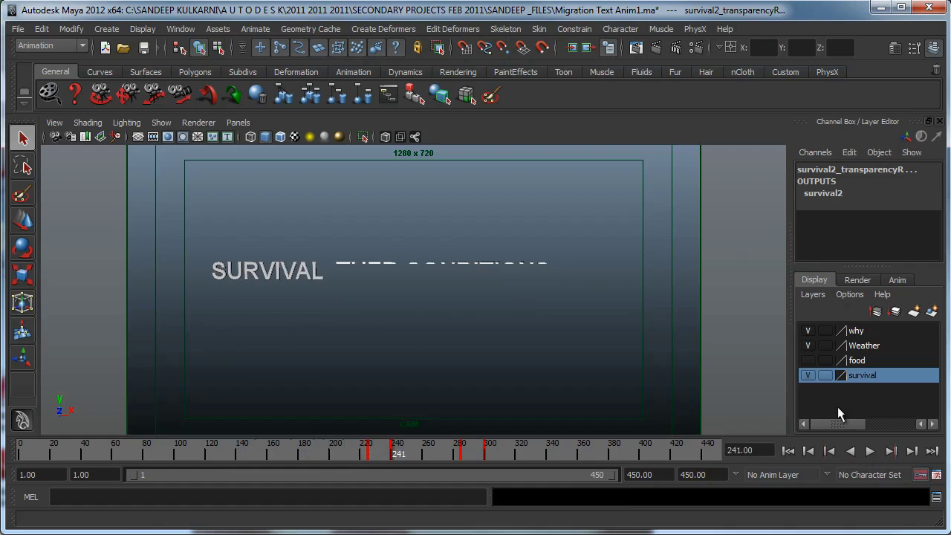
# Show the food layer, scrub back to frame 185, and replay the animation with all titles, stopping at frame 311.
pyautogui.click(809, 360)
pyautogui.moveTo(380, 457); pyautogui.dragTo(307, 457)
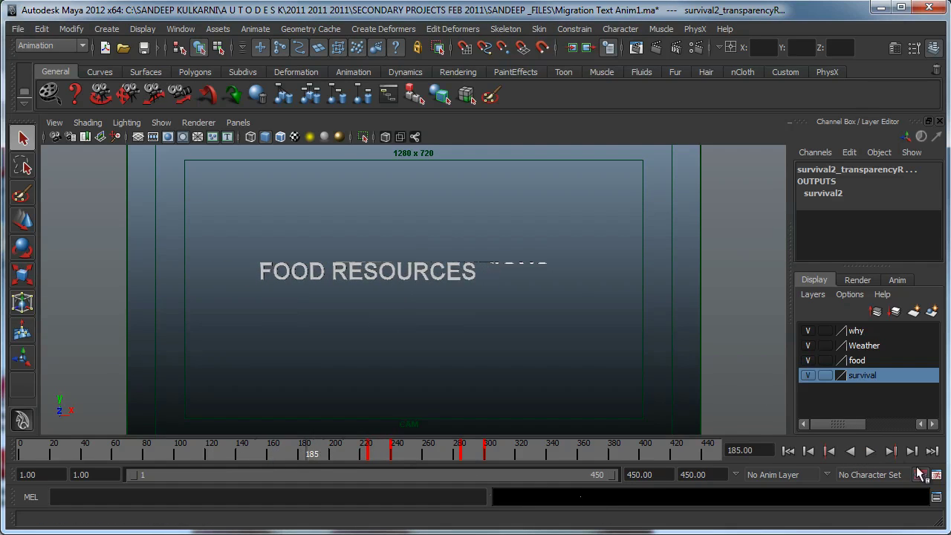
pyautogui.click(870, 452)
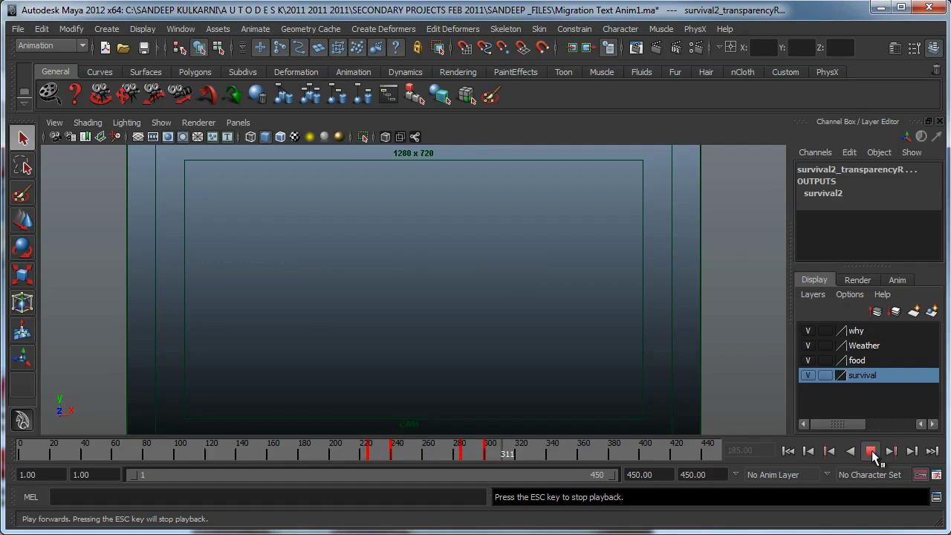
pyautogui.click(871, 451)
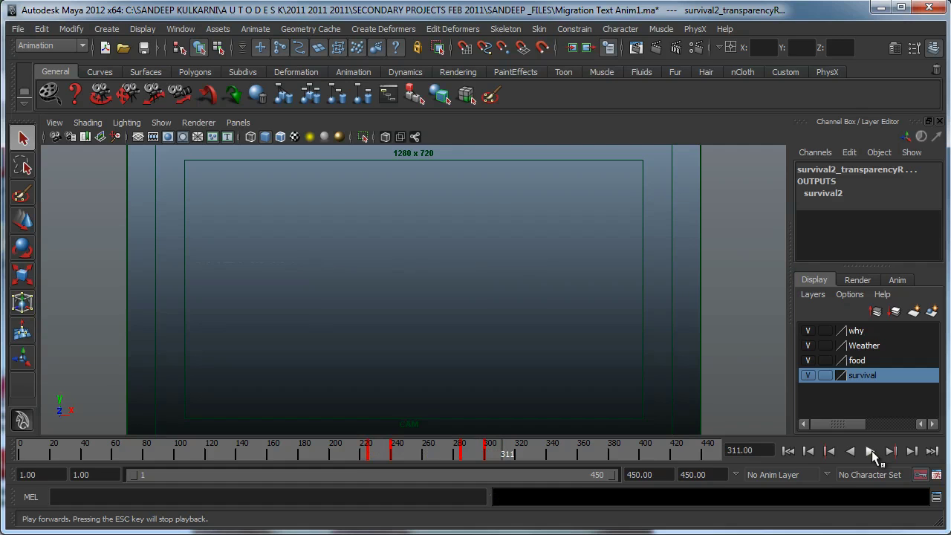